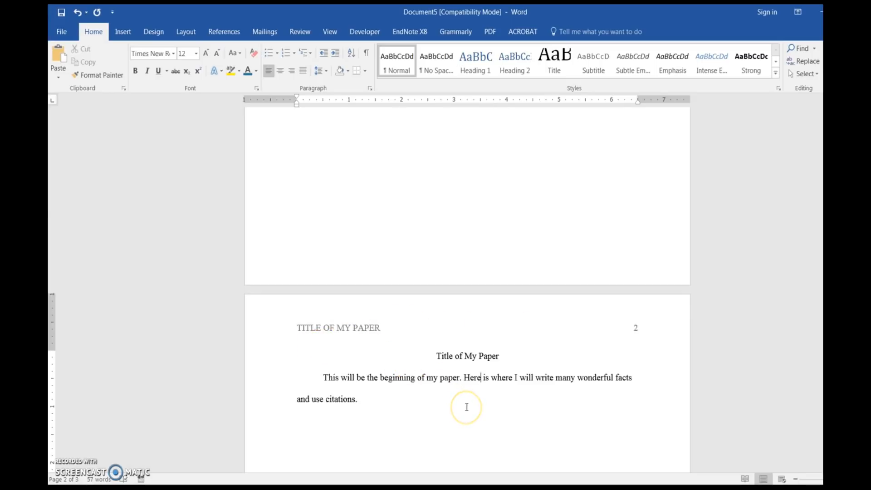
# Step: Scroll through the finished example paper to review its title page, body page and references page
pyautogui.scroll(-15, 466, 407)
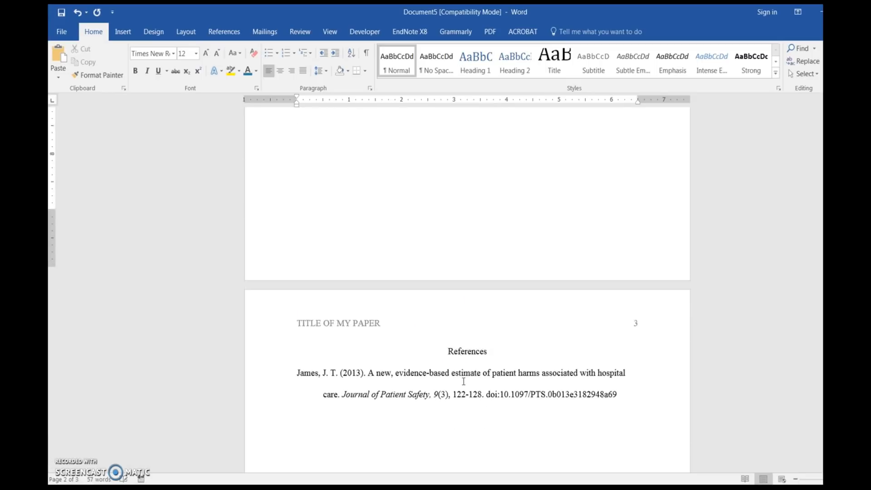
pyautogui.scroll(-1, 463, 381)
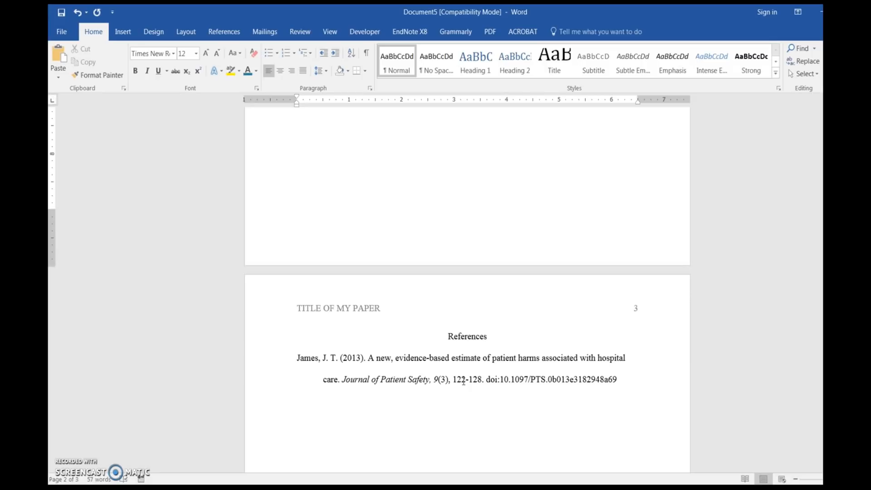
pyautogui.scroll(10, 463, 382)
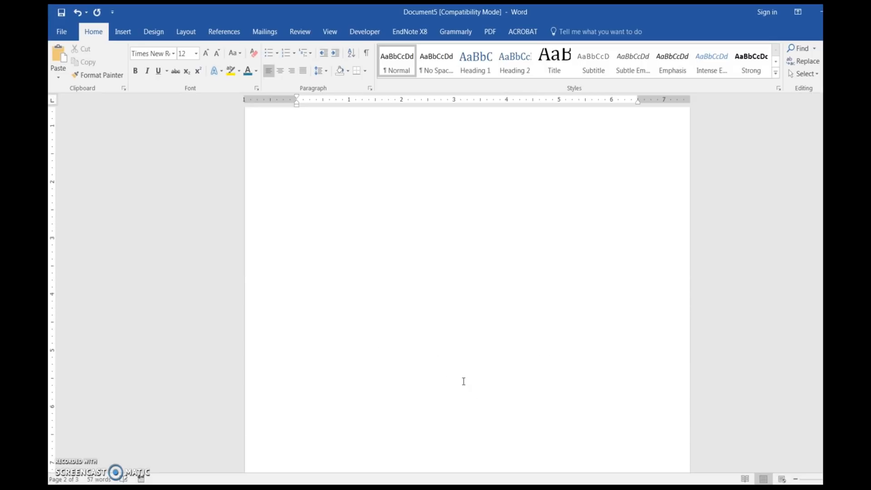
pyautogui.scroll(-6, 463, 383)
pyautogui.scroll(12, 463, 383)
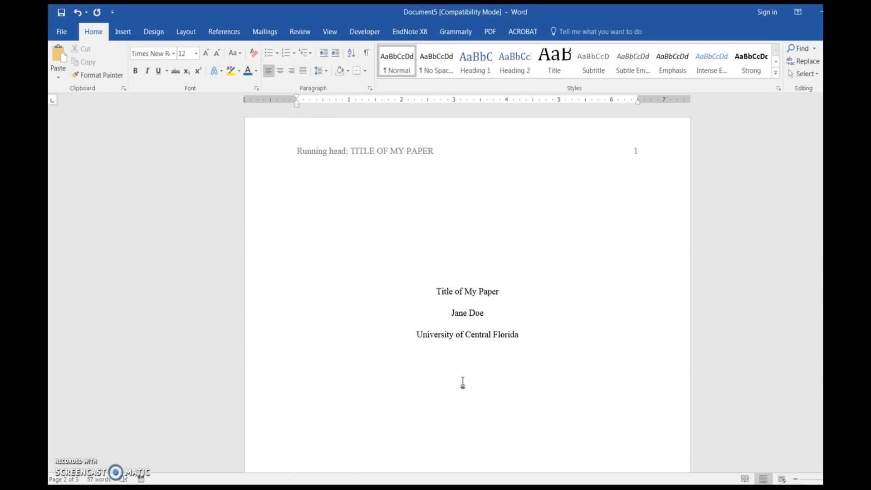
# Step: Create a new blank document
pyautogui.click(62, 30)
pyautogui.click(68, 72)
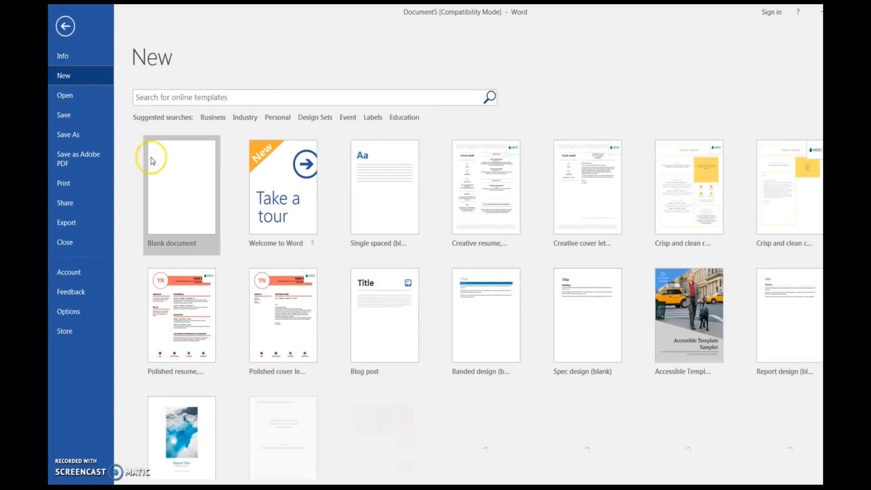
pyautogui.click(180, 191)
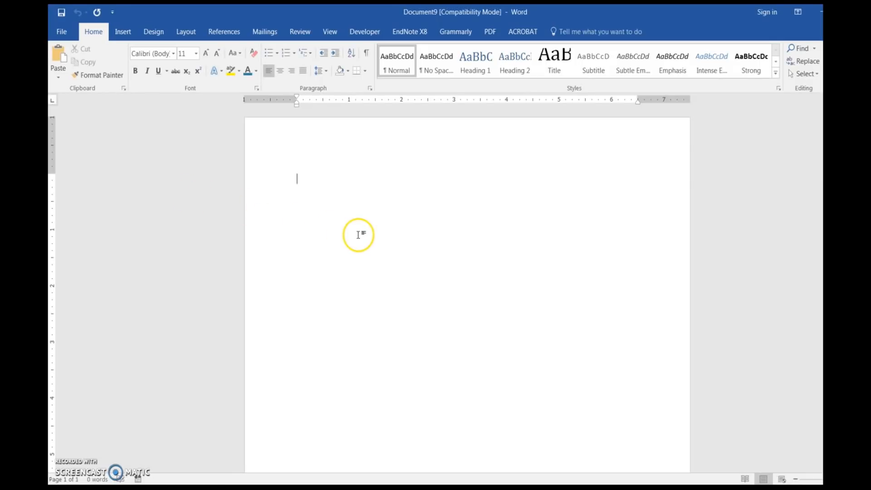
# Step: Open the header of the first page and enable a different first page header
pyautogui.doubleClick(324, 145)
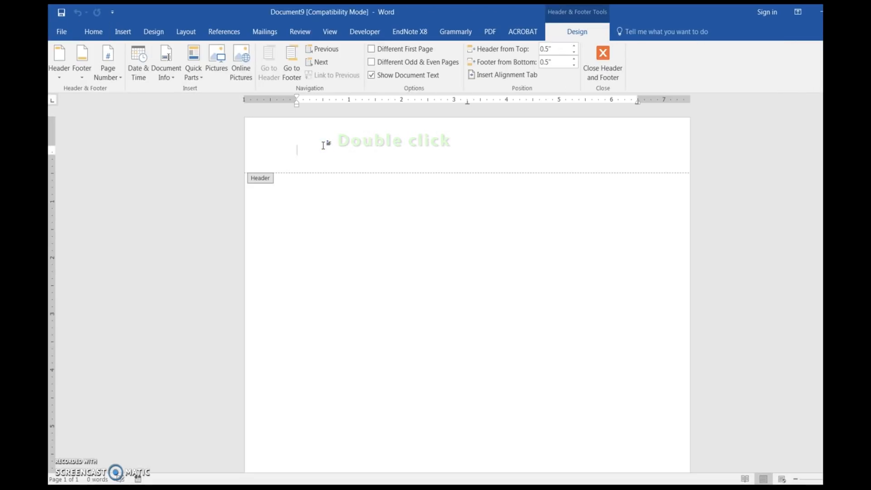
pyautogui.click(371, 50)
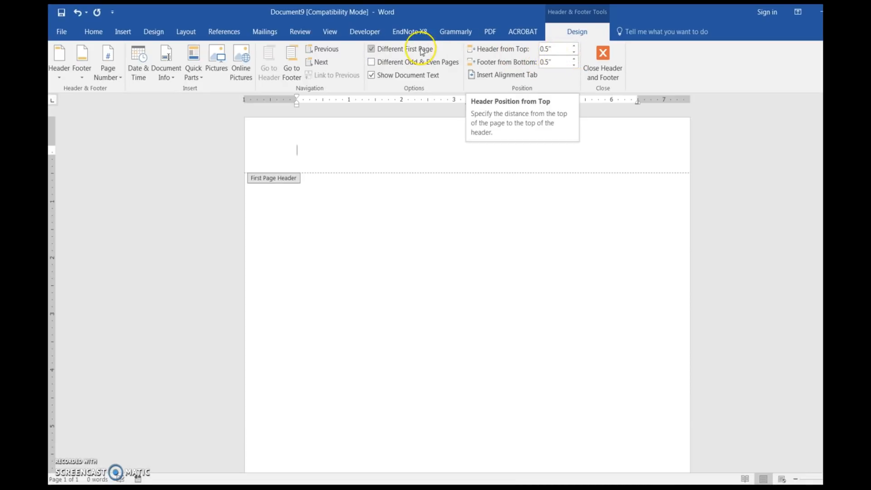
# Step: Insert a plain top-of-page page number into the first page header
pyautogui.click(108, 69)
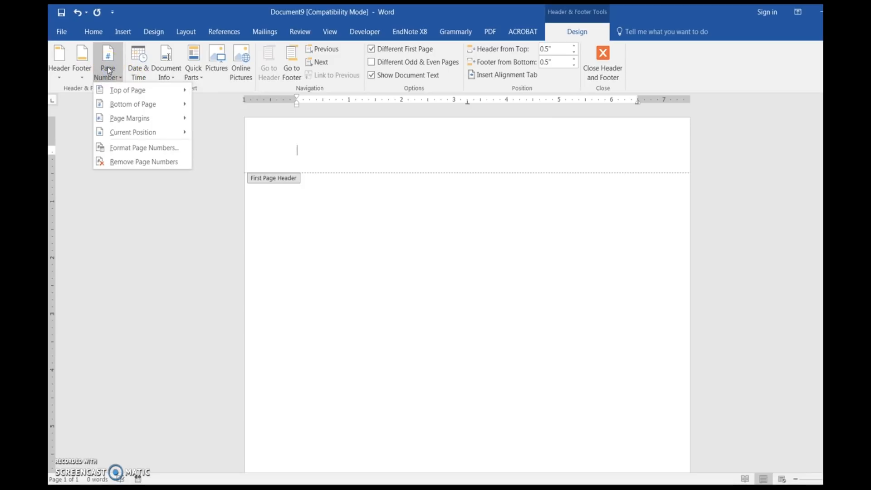
pyautogui.moveTo(126, 90)
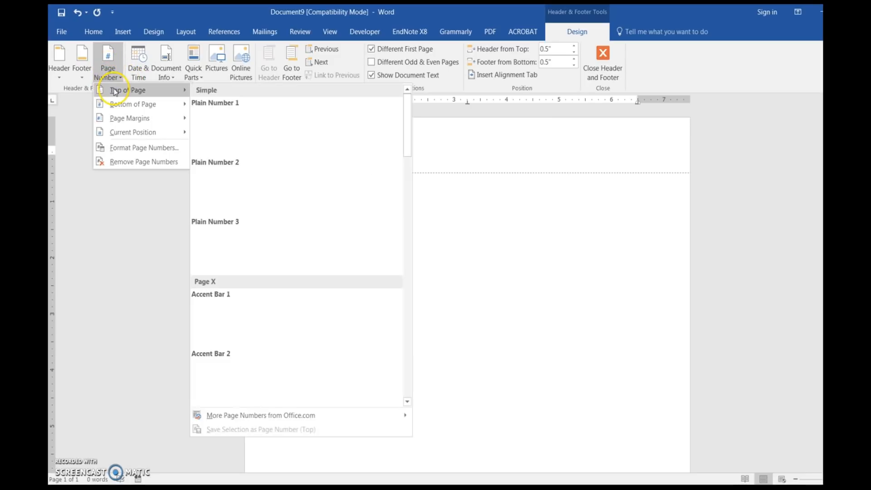
pyautogui.click(211, 125)
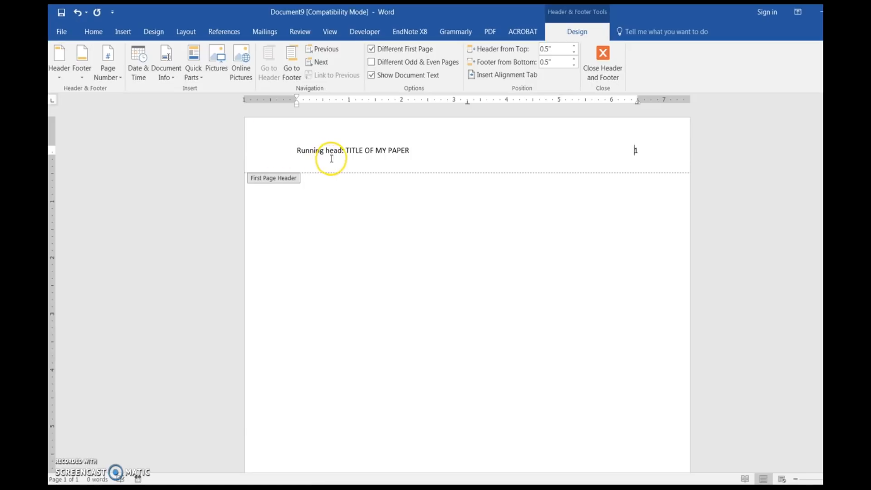
# Step: Format the whole first page header line in Times New Roman, size 12
pyautogui.click(269, 153)
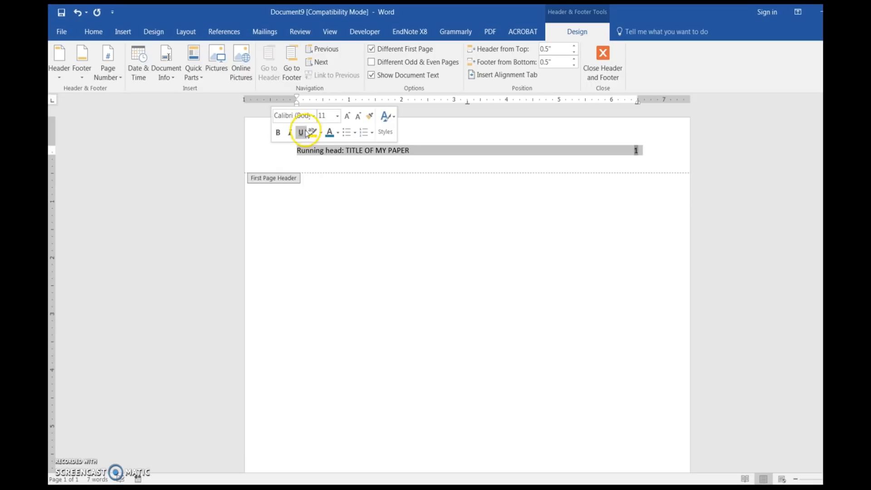
pyautogui.click(313, 117)
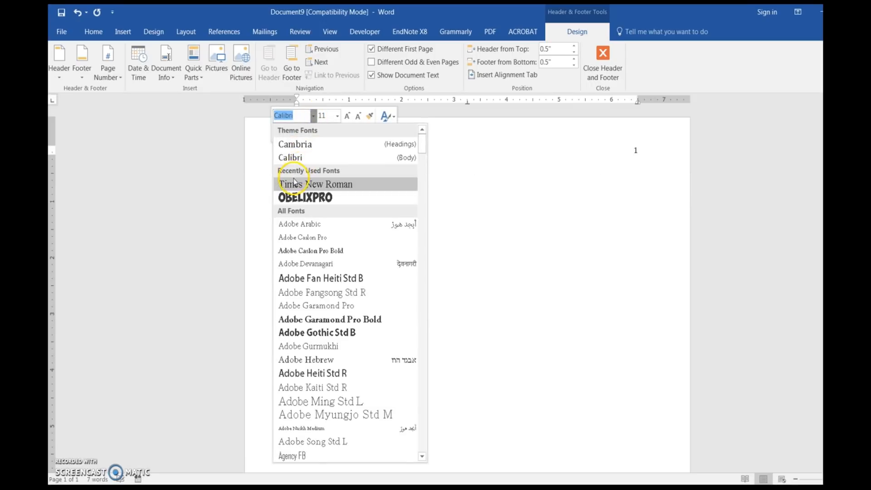
pyautogui.click(293, 184)
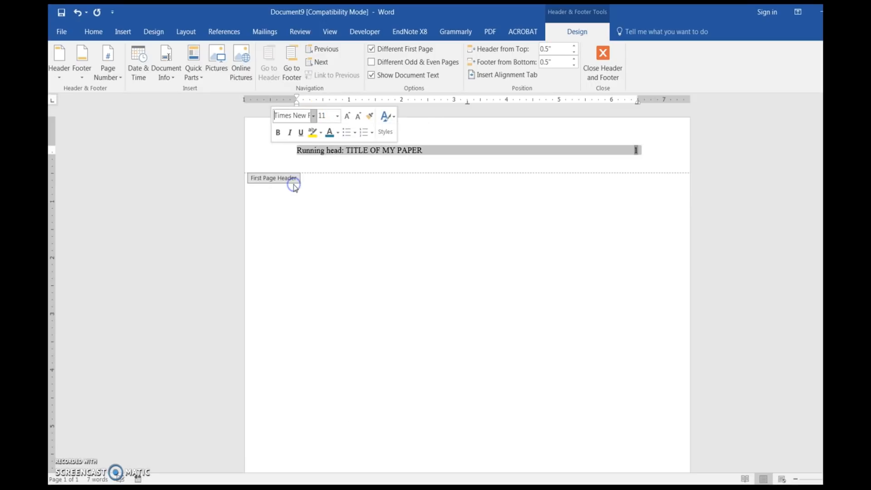
pyautogui.click(338, 117)
pyautogui.click(327, 177)
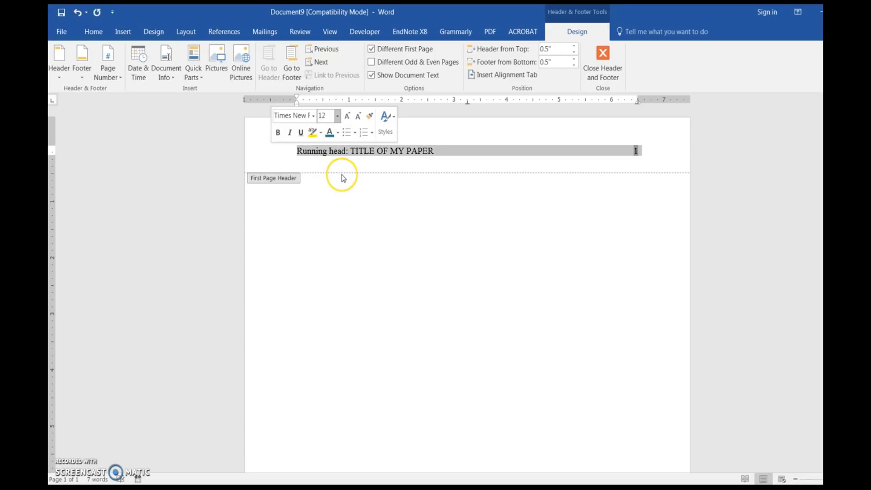
# Step: Return to the document body and insert a page break to start a second page
pyautogui.doubleClick(327, 209)
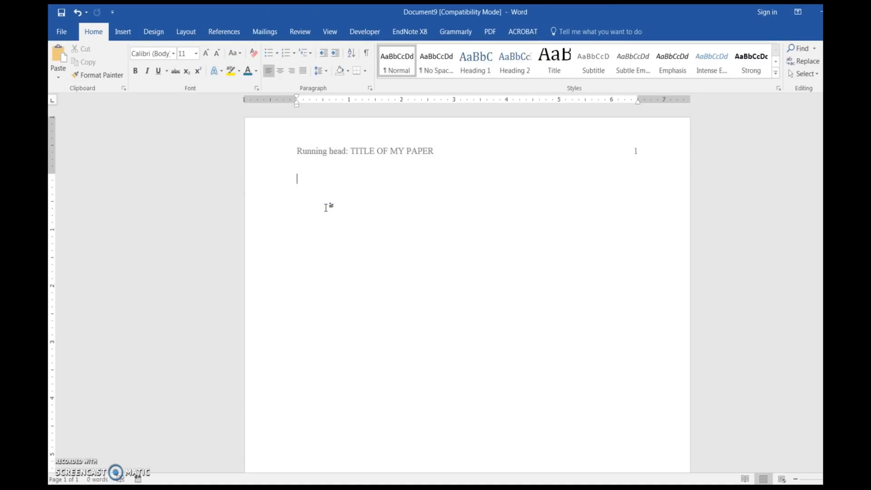
pyautogui.click(122, 31)
pyautogui.click(99, 64)
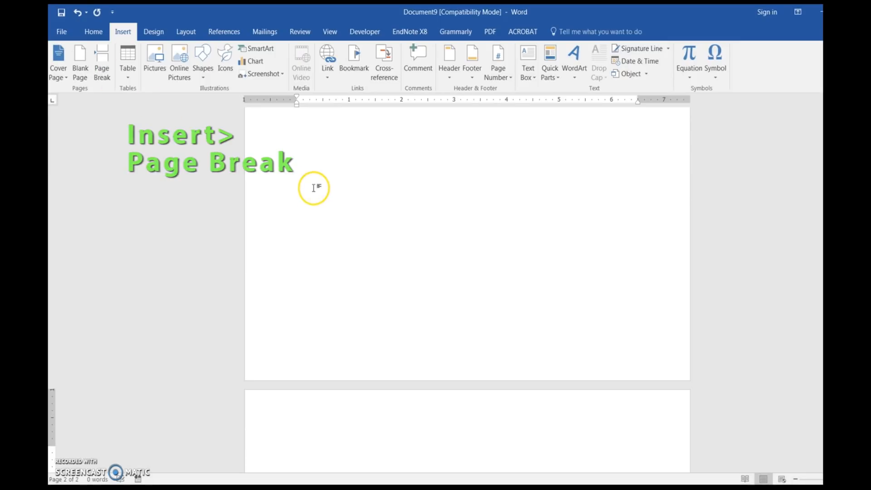
# Step: Show the formatting marks in the document
pyautogui.scroll(6, 312, 187)
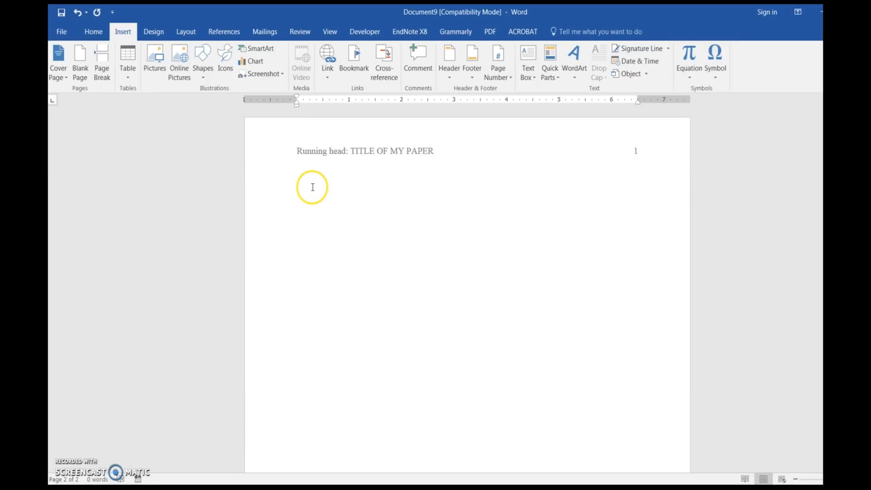
pyautogui.click(92, 32)
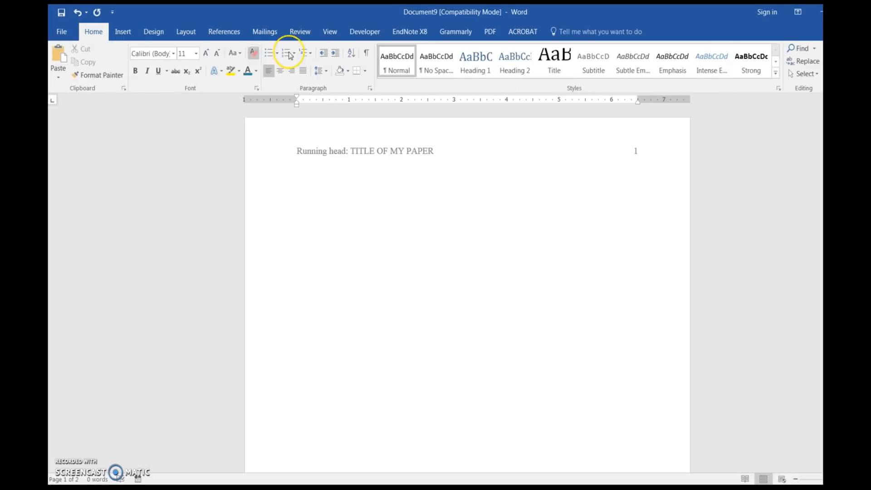
pyautogui.click(365, 56)
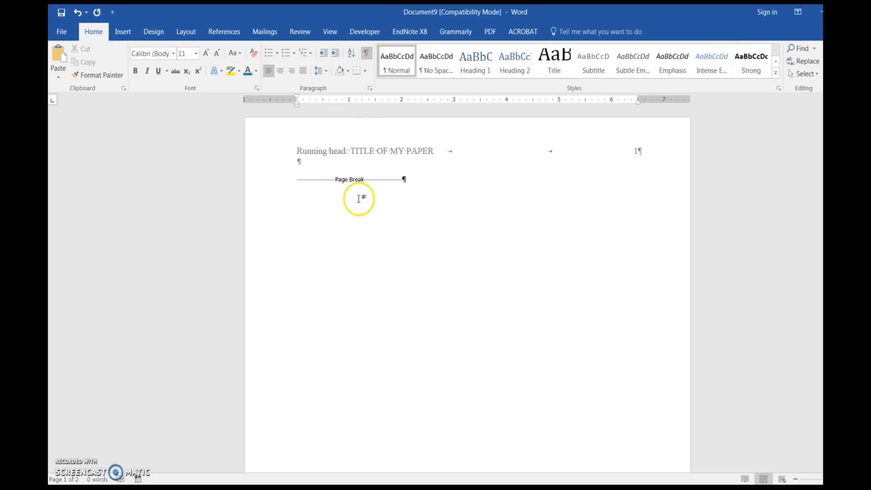
# Step: Open the second page's header and insert a plain top-of-page page number there
pyautogui.scroll(-5, 368, 196)
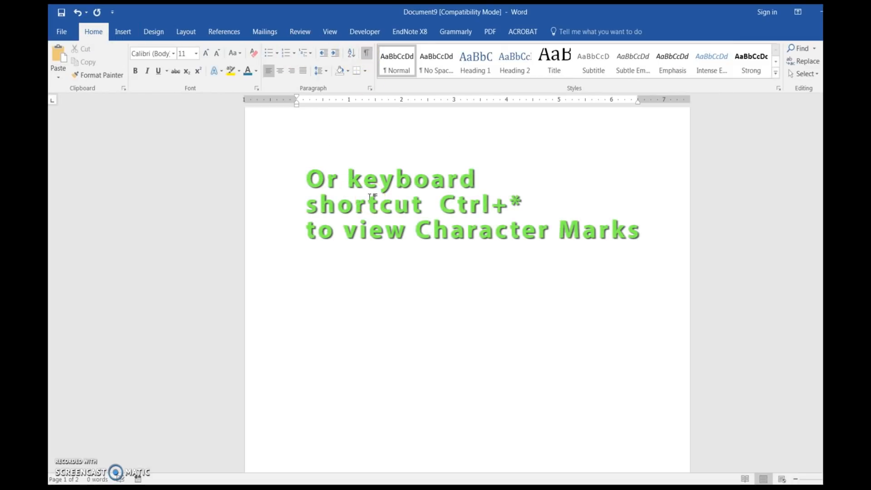
pyautogui.scroll(-3, 349, 272)
pyautogui.click(324, 334)
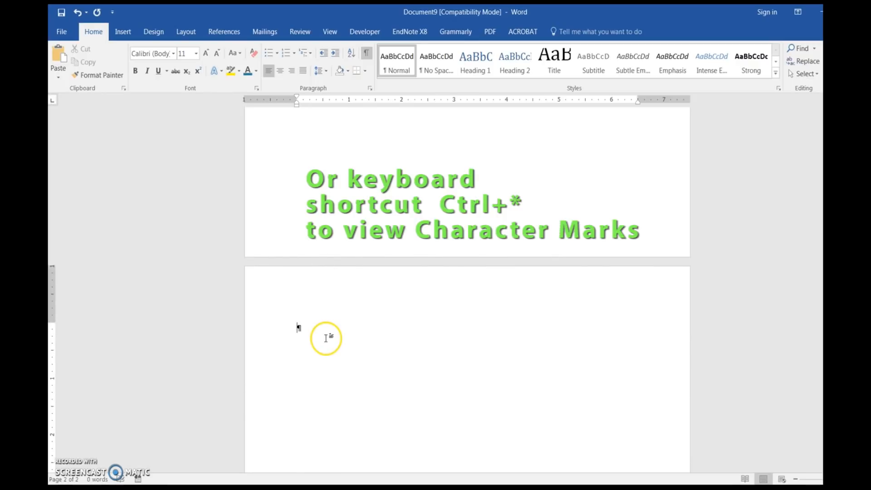
pyautogui.scroll(-1, 324, 334)
pyautogui.click(307, 237)
pyautogui.doubleClick(306, 237)
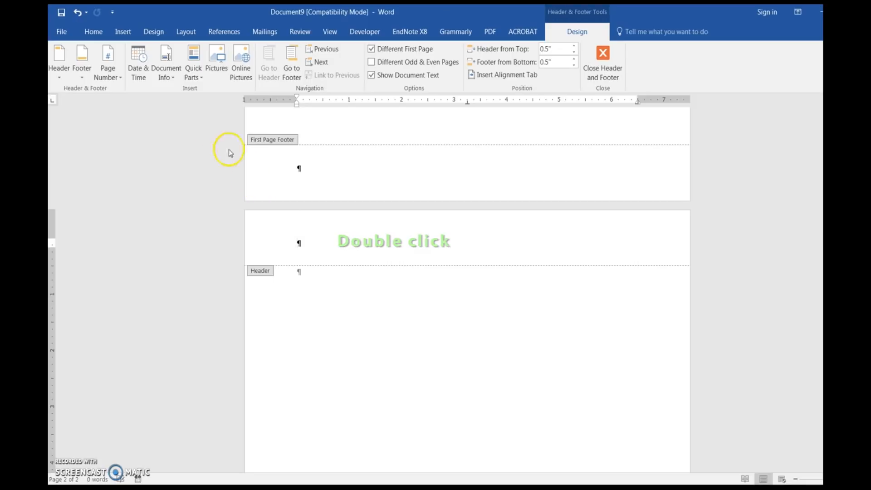
pyautogui.click(110, 70)
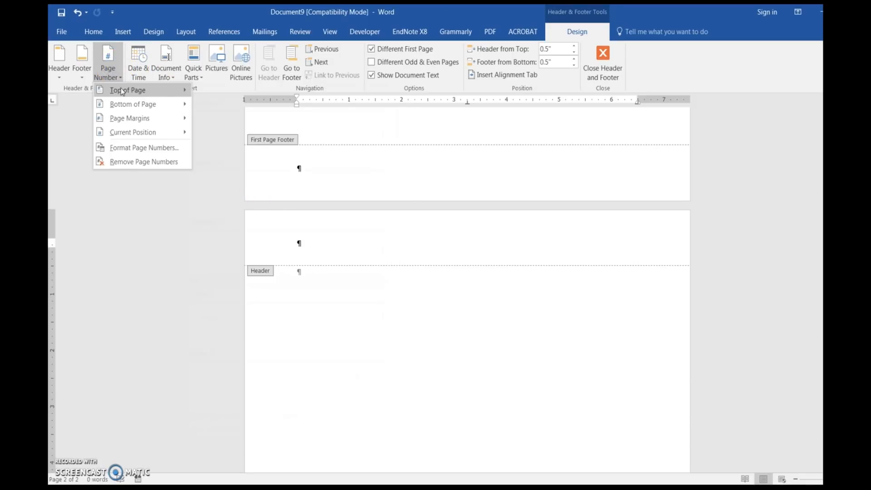
pyautogui.moveTo(122, 91)
pyautogui.click(225, 140)
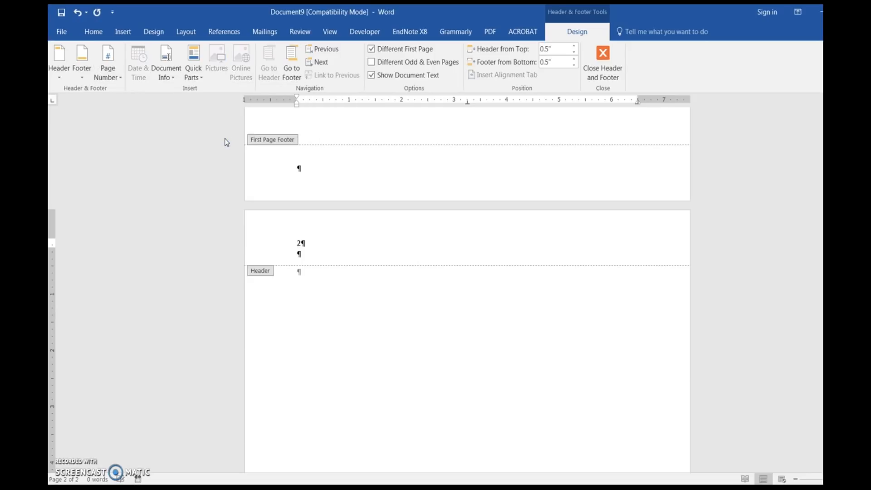
# Step: Type TITLE OF MY PAPER before the page number and set that header line to Times New Roman, 12
pyautogui.write('TITLE OF MY PAPER')
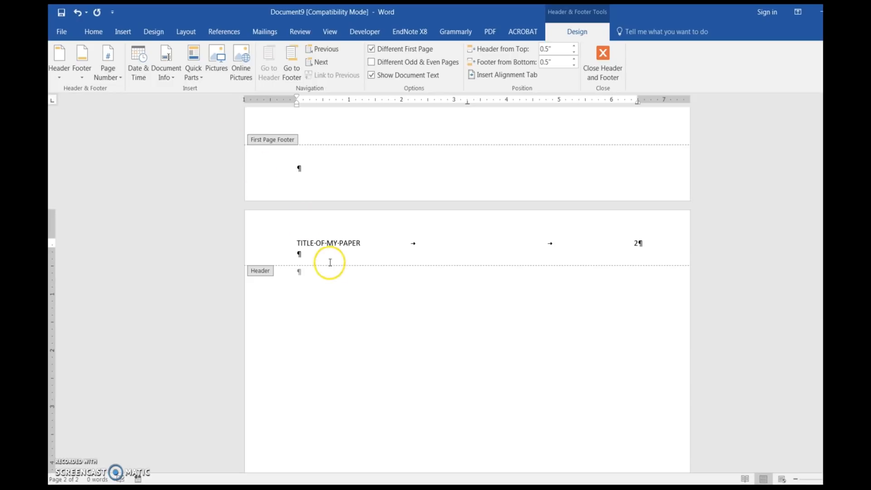
pyautogui.click(258, 247)
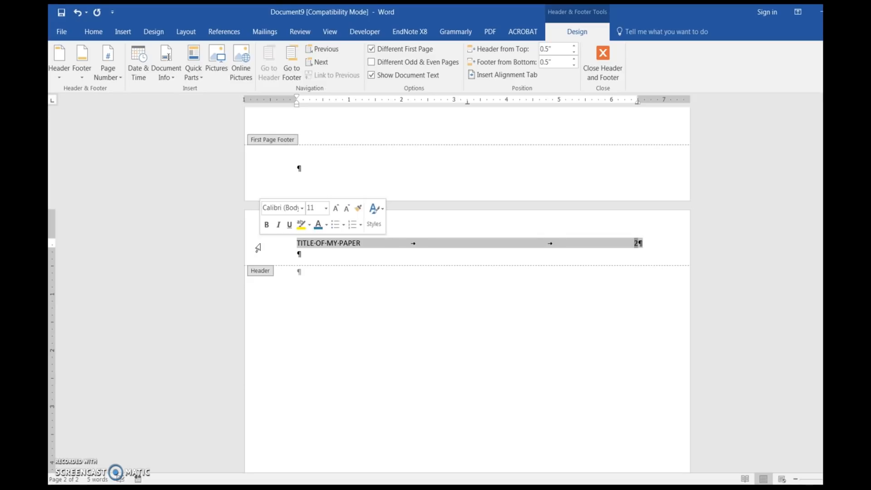
pyautogui.click(301, 207)
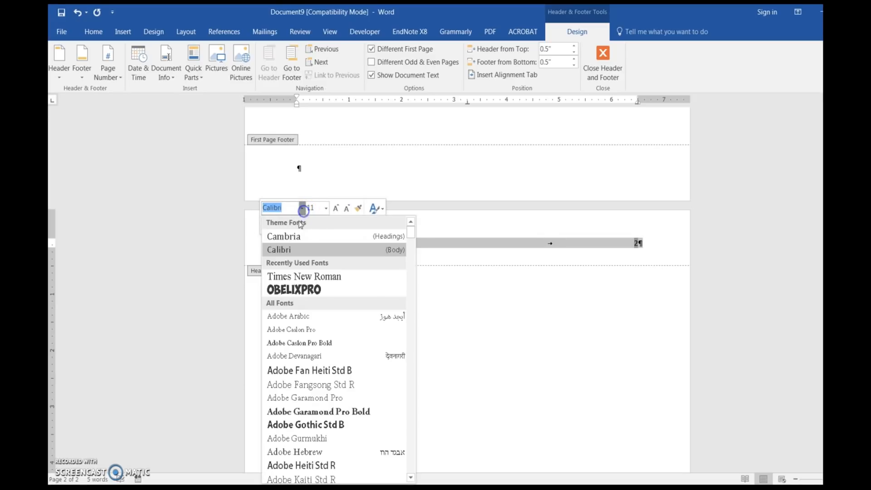
pyautogui.click(300, 277)
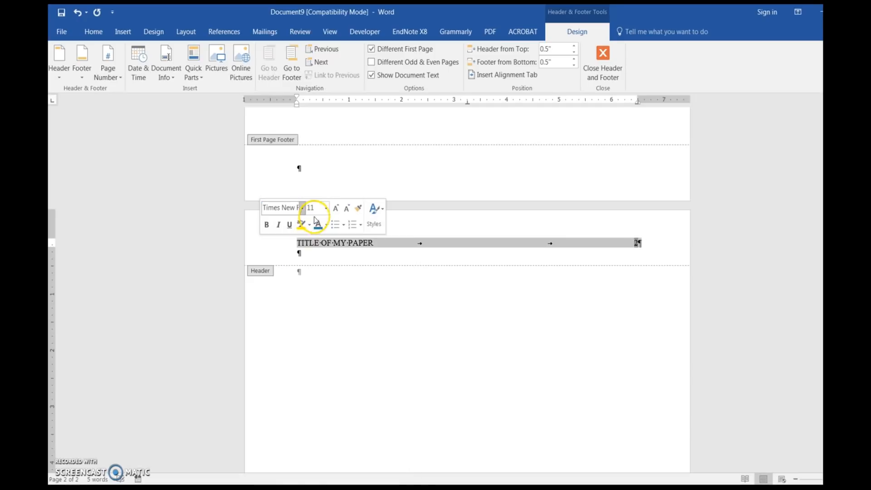
pyautogui.click(326, 210)
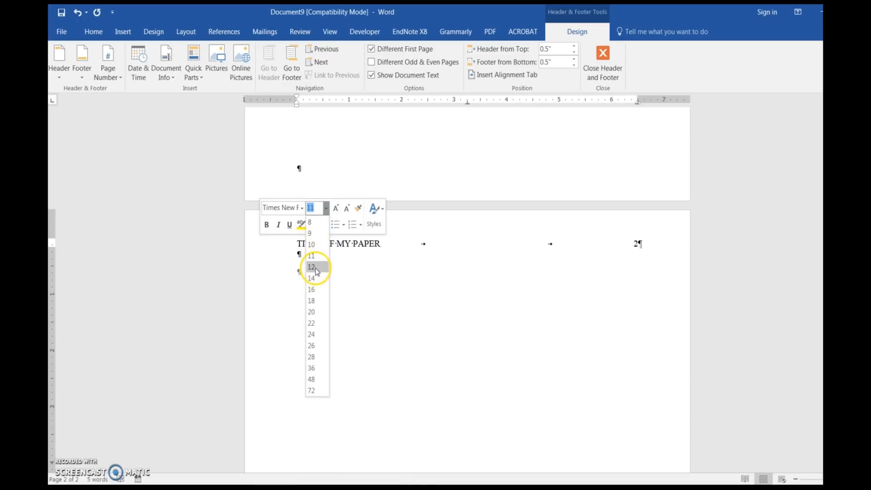
pyautogui.click(316, 271)
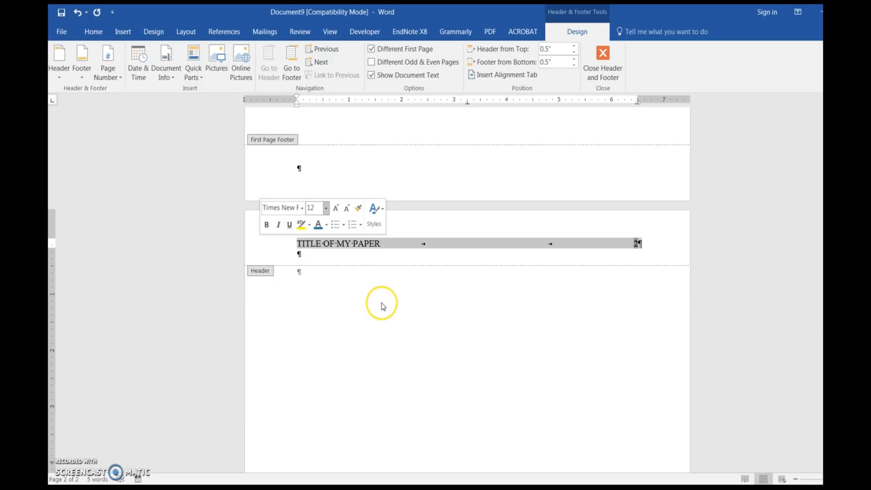
# Step: Type 'Title of My Paper' on the first line of page 2 and set it in Times New Roman
pyautogui.doubleClick(317, 306)
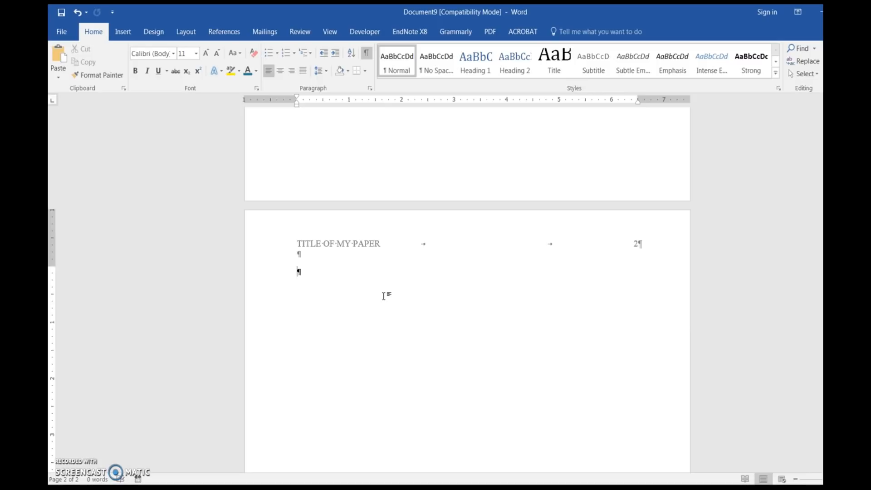
pyautogui.write('Title of My Paper')
pyautogui.click(278, 275)
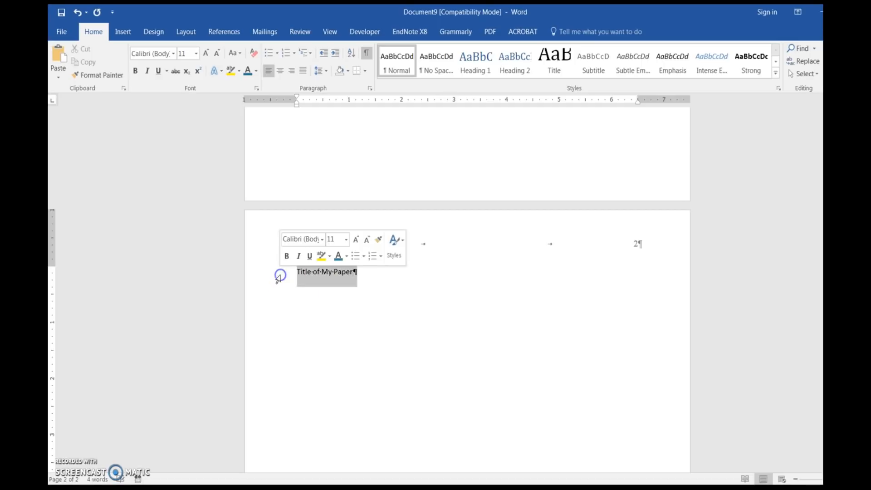
pyautogui.click(322, 239)
pyautogui.click(322, 308)
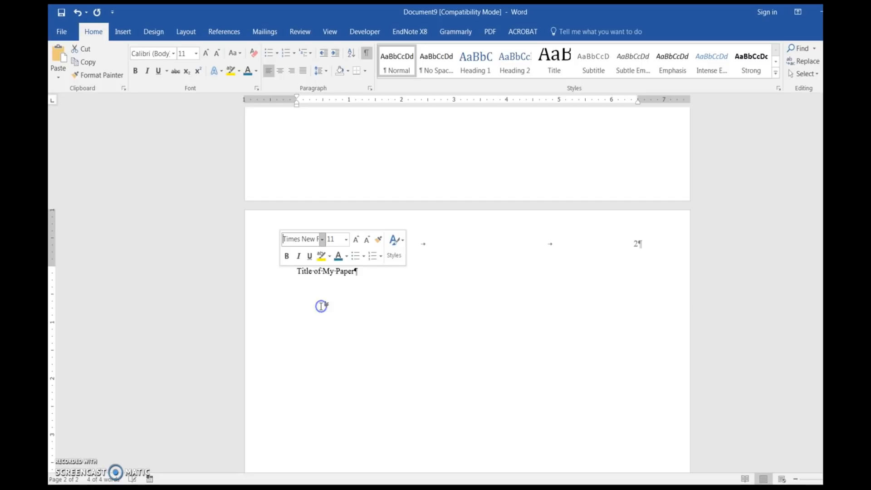
# Step: Set the page 2 title to 12 pt and center it
pyautogui.click(346, 240)
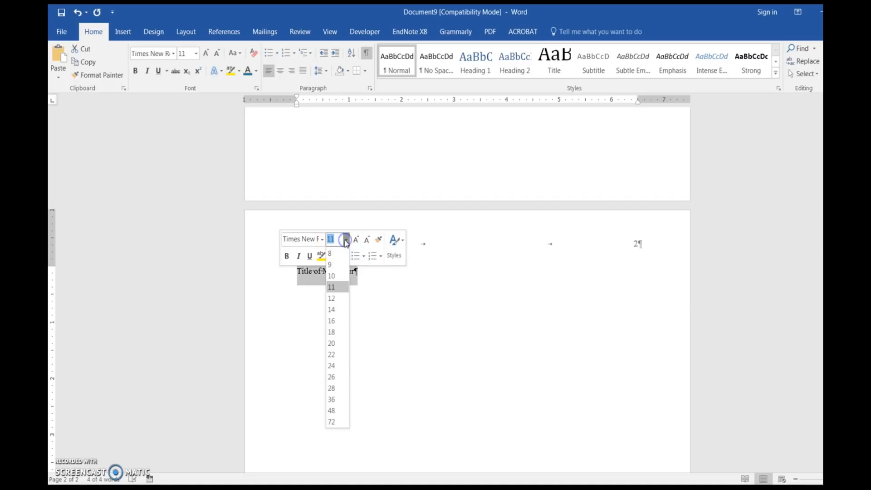
pyautogui.click(334, 298)
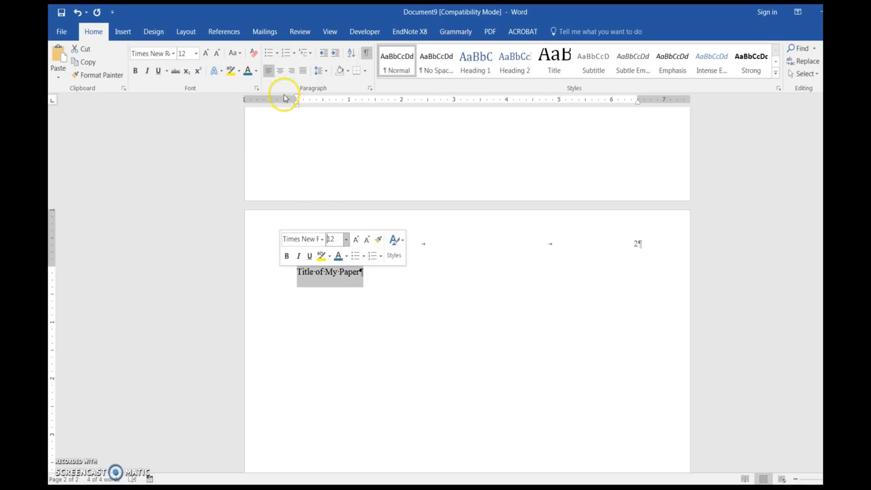
pyautogui.click(281, 71)
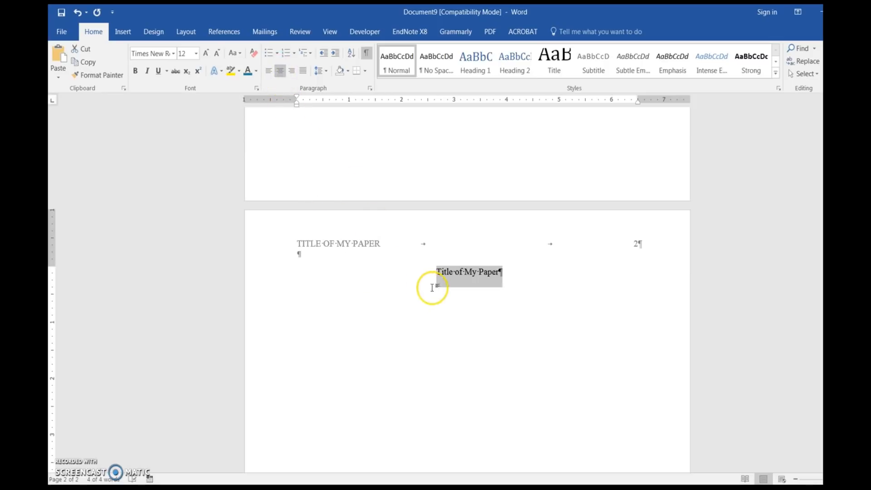
pyautogui.click(506, 273)
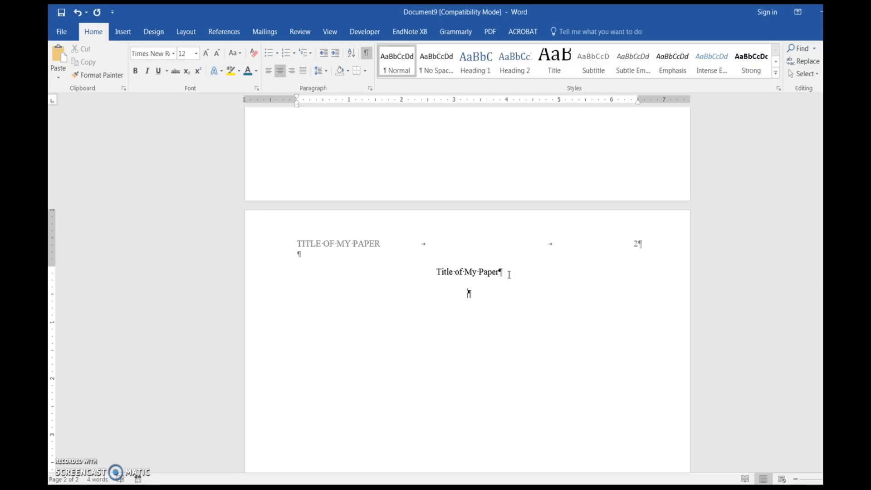
# Step: Left-align the line below the title and paste the opening body paragraph there
pyautogui.click(268, 72)
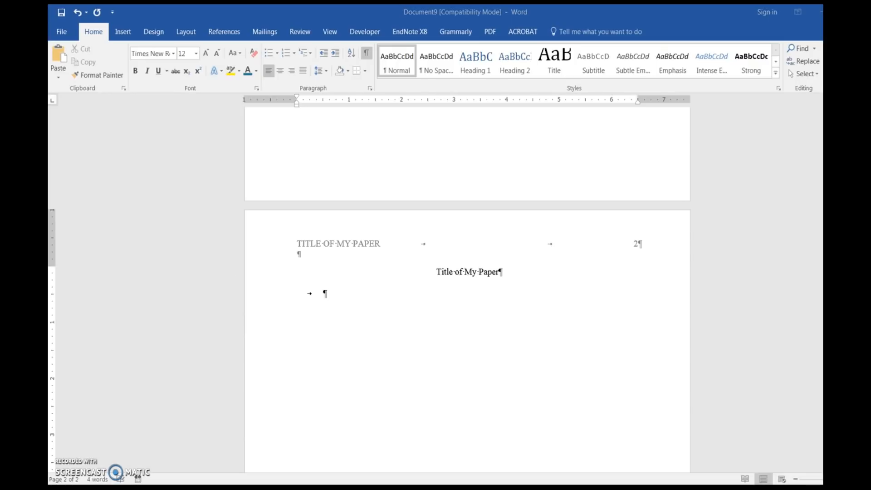
pyautogui.click(325, 291)
pyautogui.write('This will be the beginning of my paper. Here is where I will write many wonderful facts and use citations.')
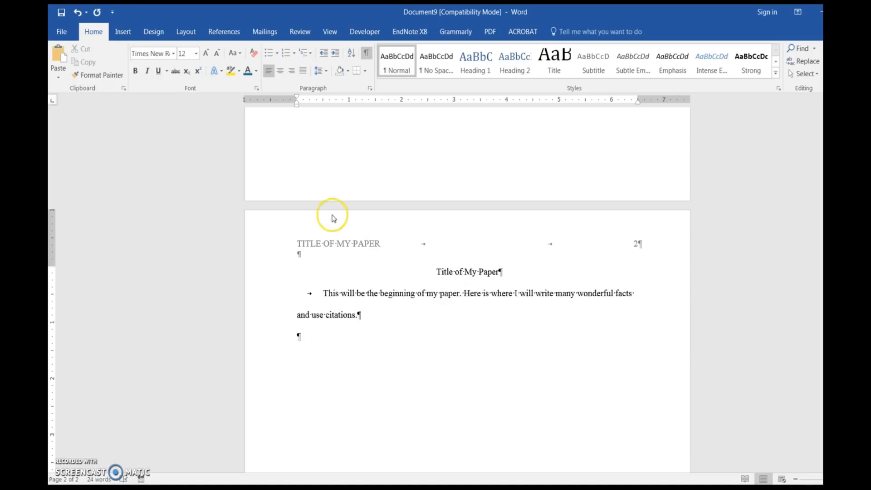
# Step: Insert a page break after the body text and type References at the top of page 3
pyautogui.click(120, 32)
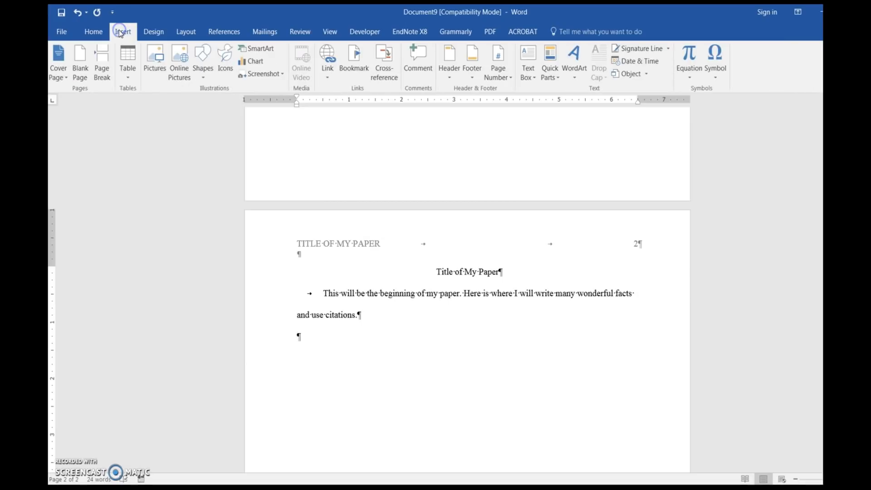
pyautogui.click(105, 59)
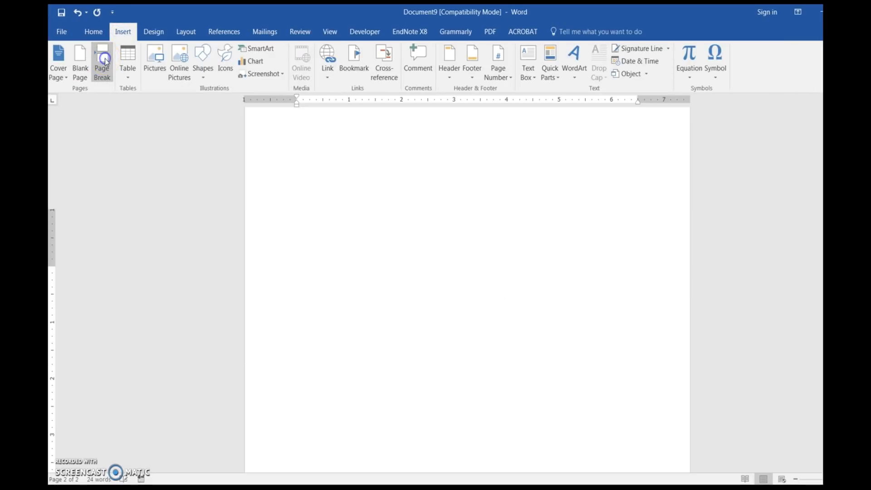
pyautogui.scroll(-2, 337, 232)
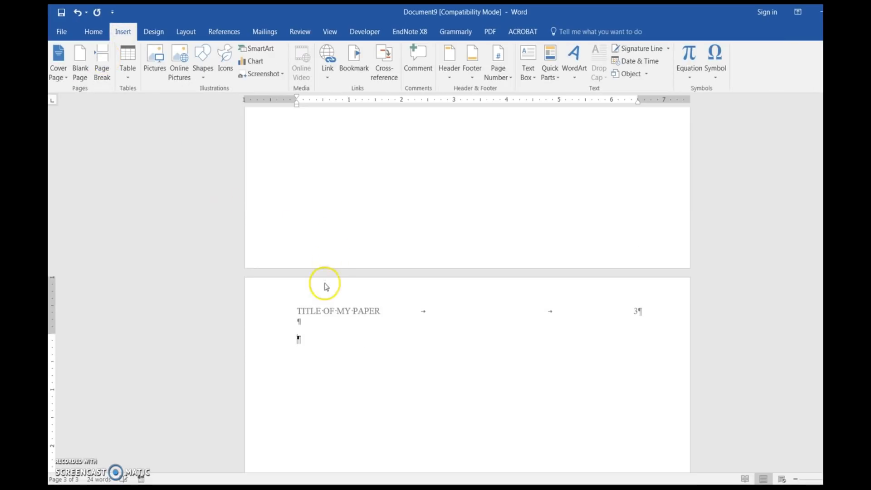
pyautogui.write('R')
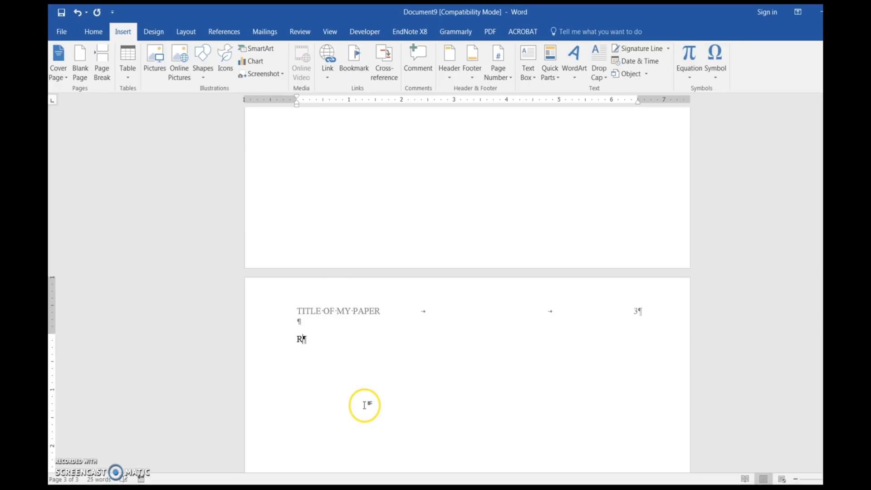
pyautogui.write('eferences')
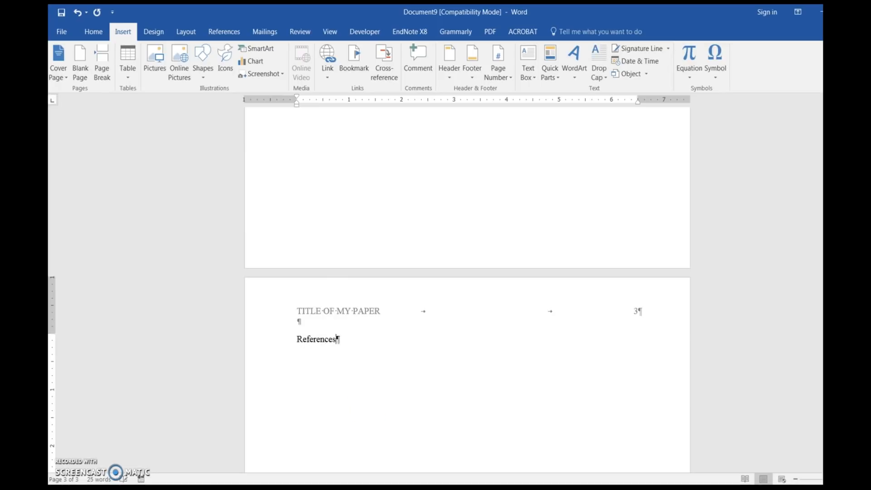
# Step: Center the References heading
pyautogui.click(279, 344)
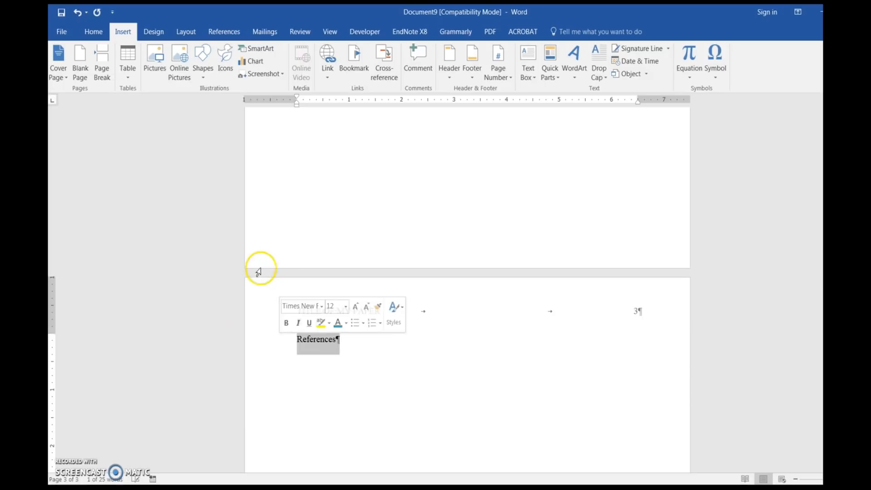
pyautogui.click(94, 32)
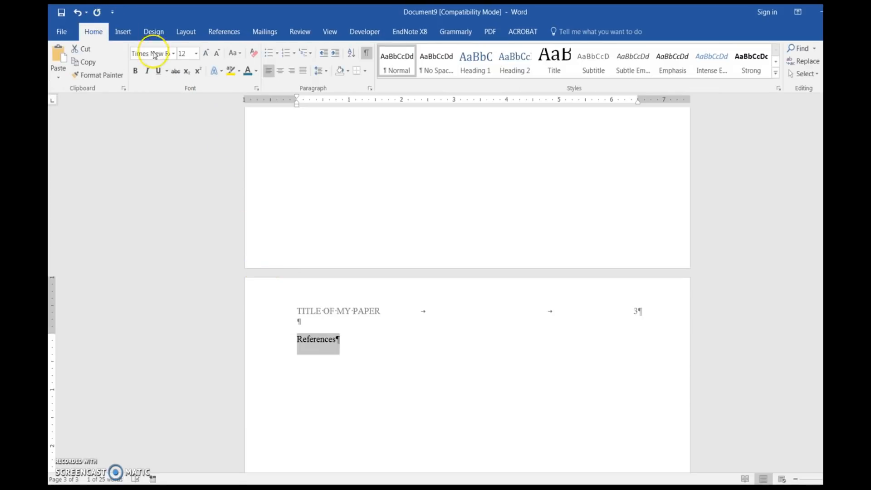
pyautogui.click(280, 72)
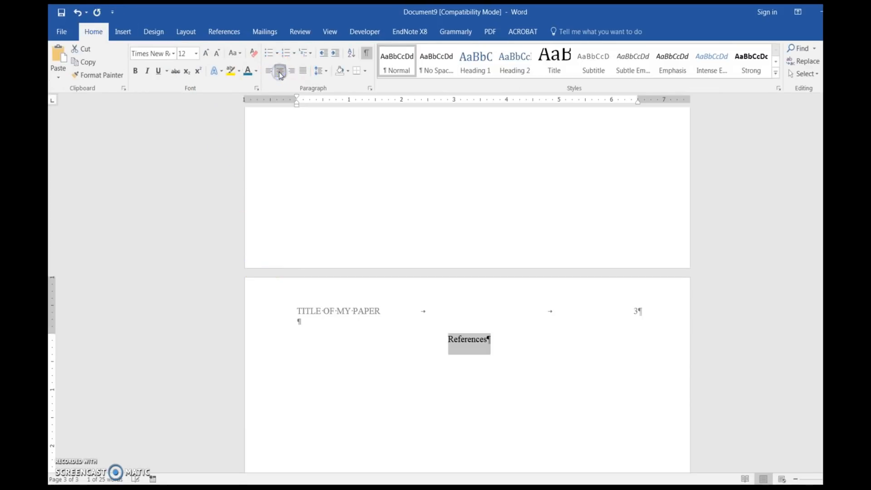
# Step: Start a left-aligned line below References and paste the reference entry
pyautogui.click(489, 340)
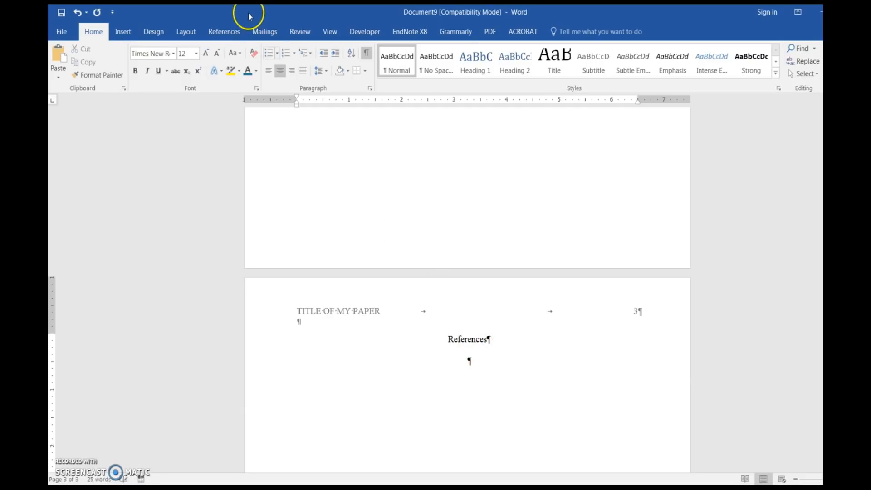
pyautogui.click(269, 71)
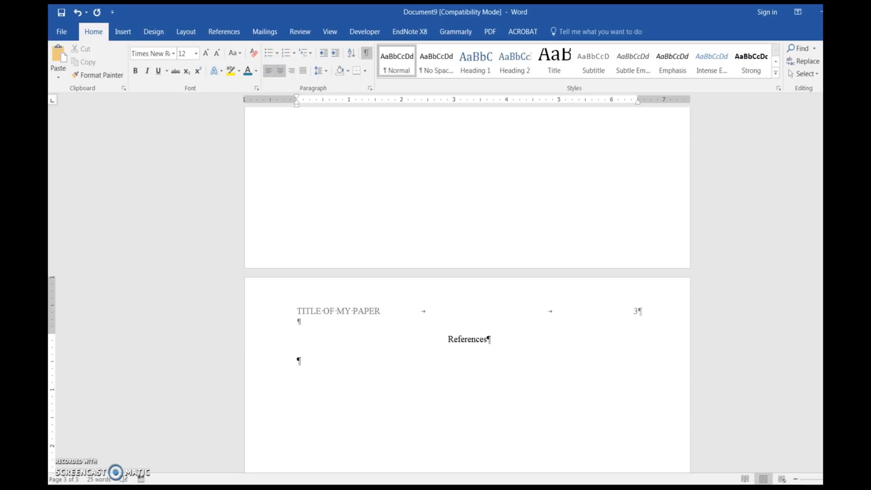
pyautogui.click(300, 361)
pyautogui.write('James, J. T. (2013). A new, evidence-based estimate of patient harms associated with hospital care. Journal of Patient Safety, 9(3), 122-128. doi:10.1097/PTS.0b013e3182948a69')
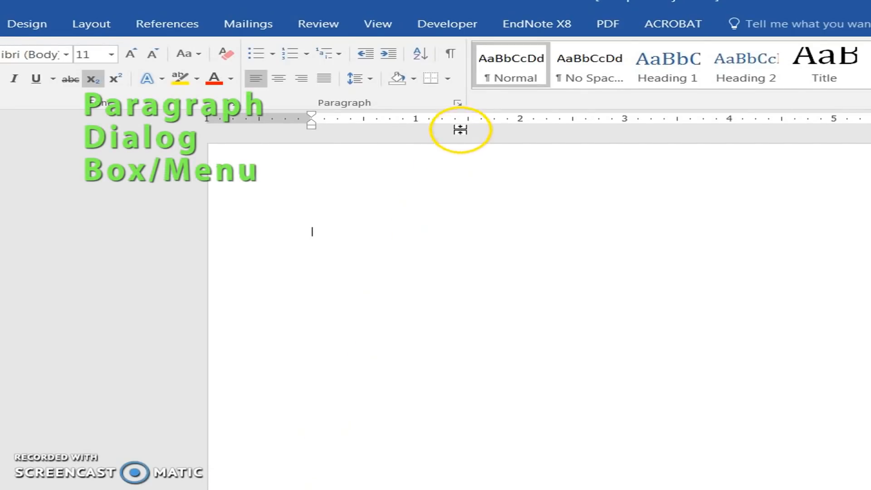
# Step: Give the reference entry a hanging indent of 0.5"
pyautogui.click(457, 103)
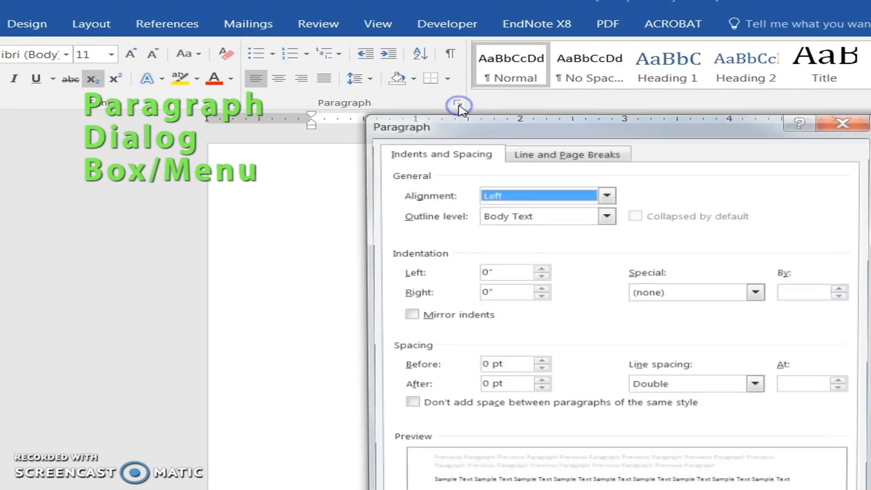
pyautogui.click(755, 292)
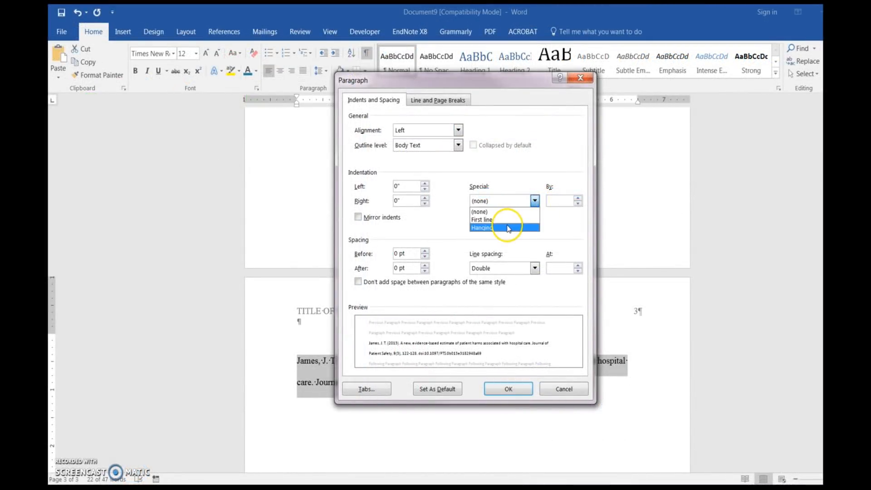
pyautogui.click(508, 229)
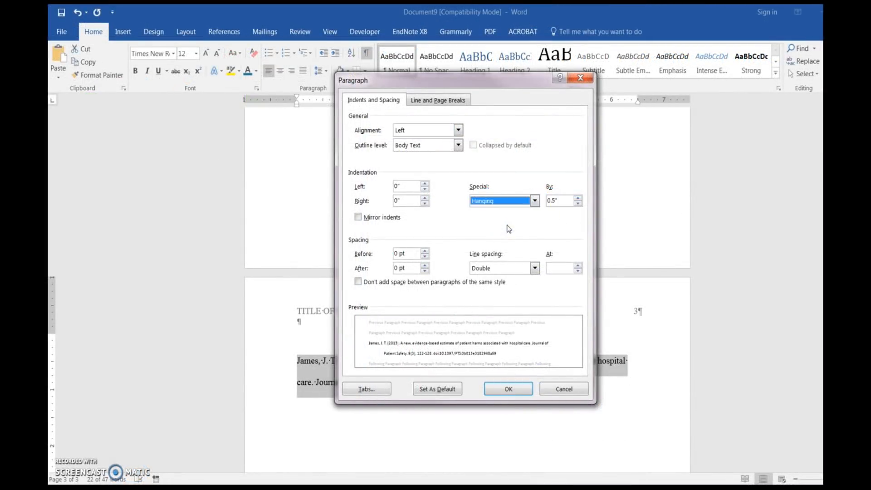
pyautogui.click(502, 391)
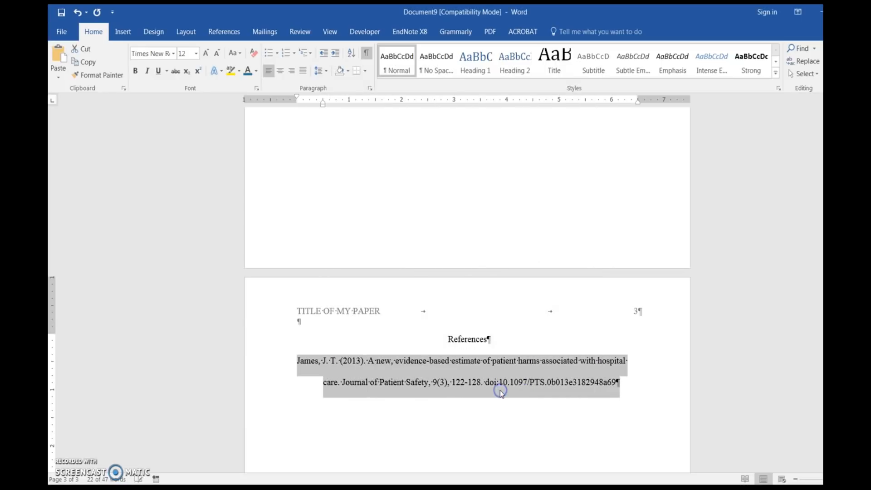
# Step: On page 1 before the page break, type the lines Title of My Paper, the author's name, and University of Central Florida
pyautogui.click(481, 412)
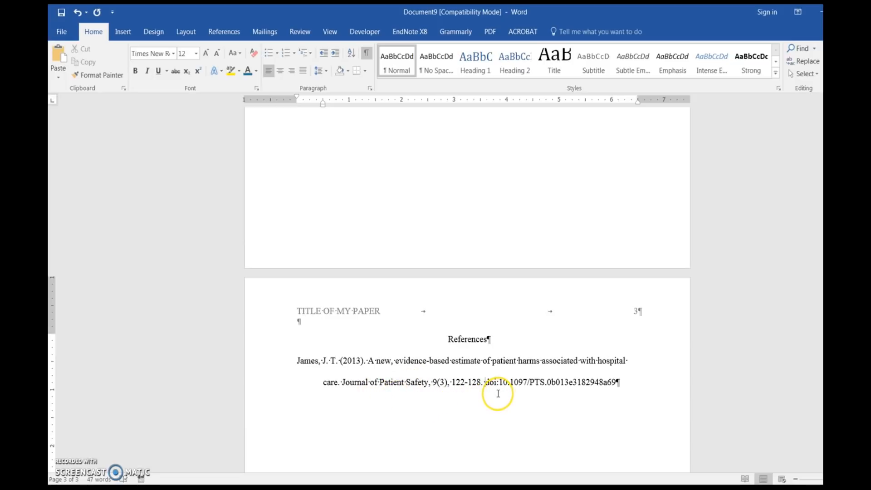
pyautogui.scroll(5, 498, 393)
pyautogui.scroll(5, 495, 391)
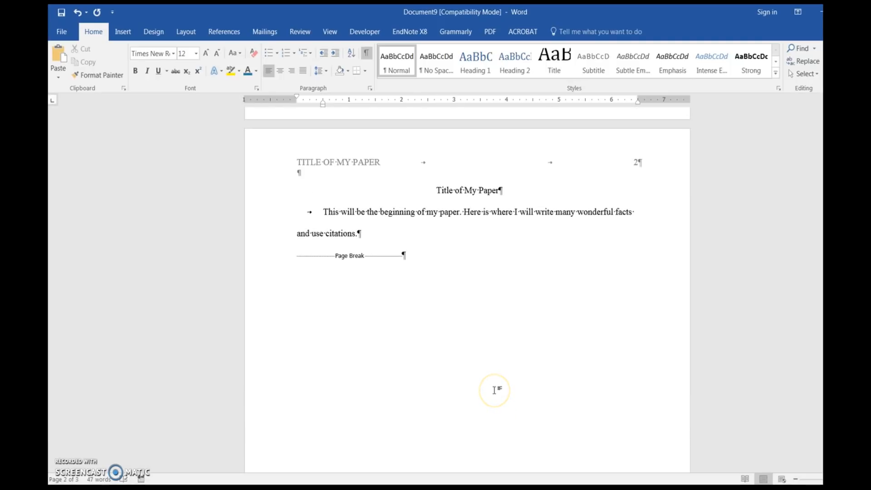
pyautogui.scroll(5, 494, 390)
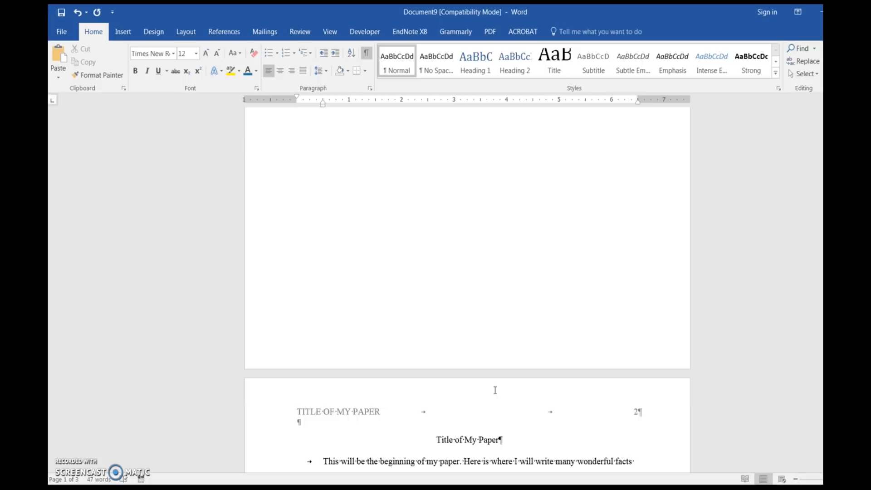
pyautogui.scroll(5, 494, 390)
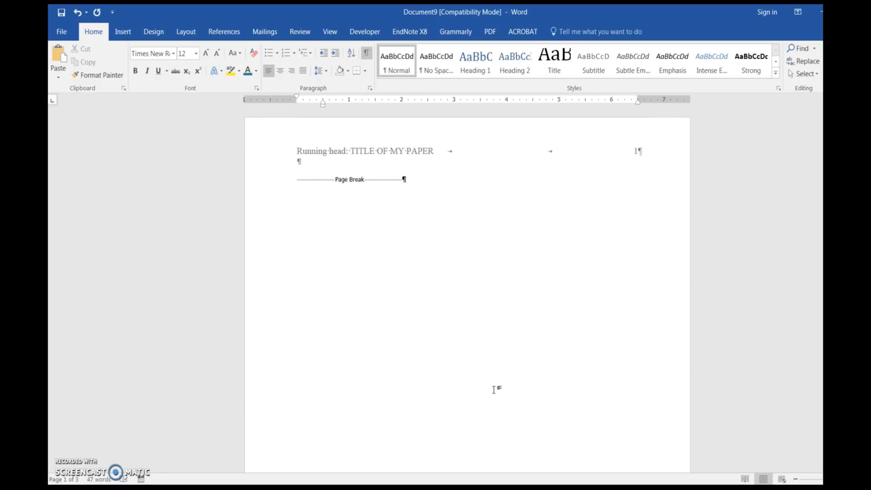
pyautogui.click(296, 180)
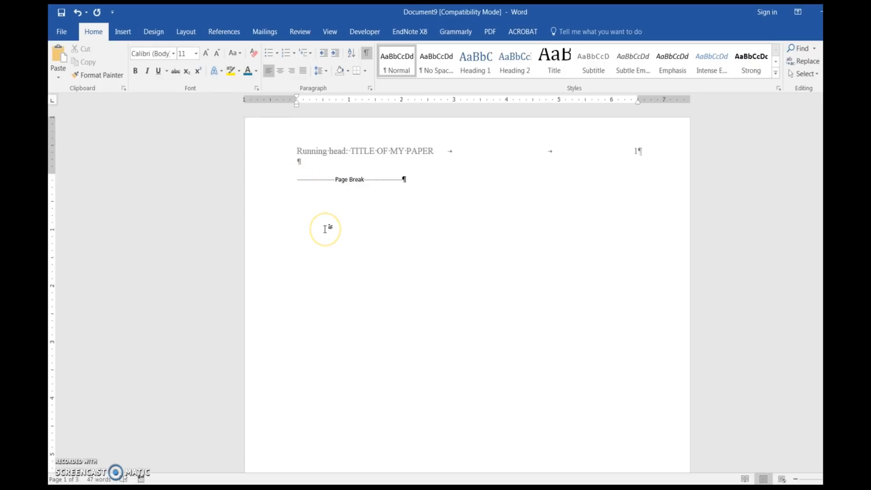
pyautogui.write('Title of M')
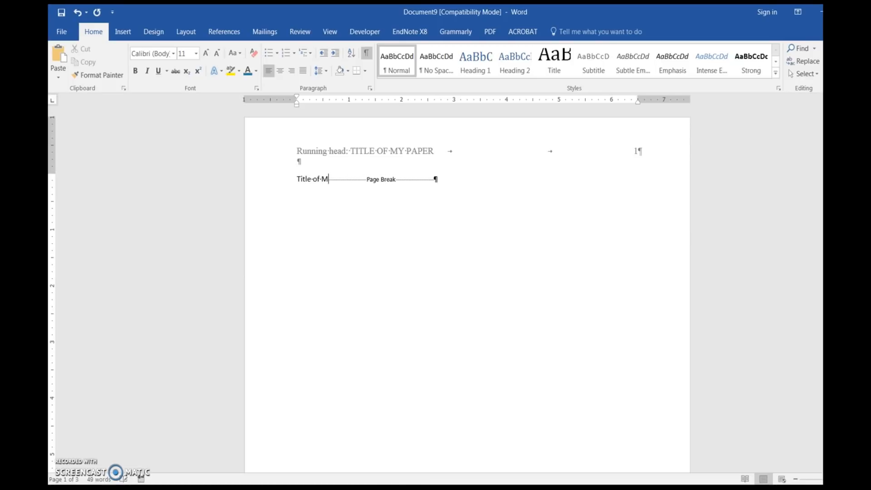
pyautogui.write('y Paper')
pyautogui.press('Return')
pyautogui.write('J')
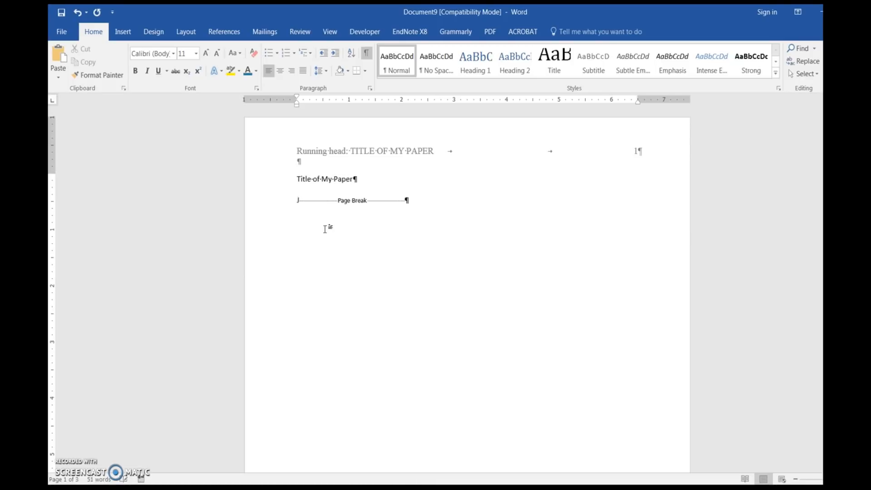
pyautogui.write('ane Doe')
pyautogui.press('Return')
pyautogui.write('Uni')
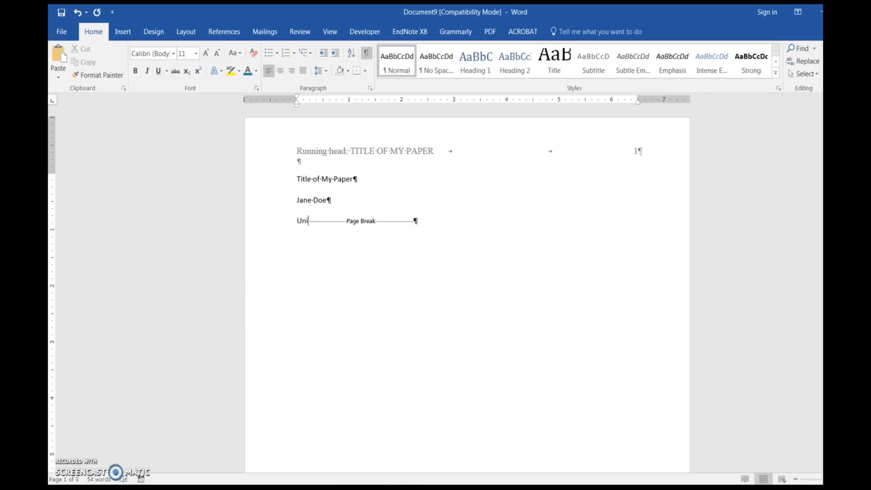
pyautogui.write('versity of Centra')
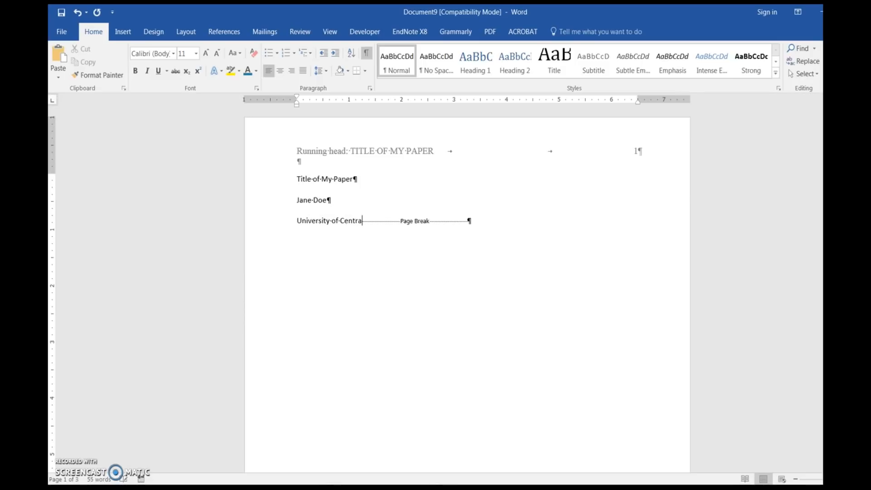
pyautogui.write('l Florida')
pyautogui.press('Return')
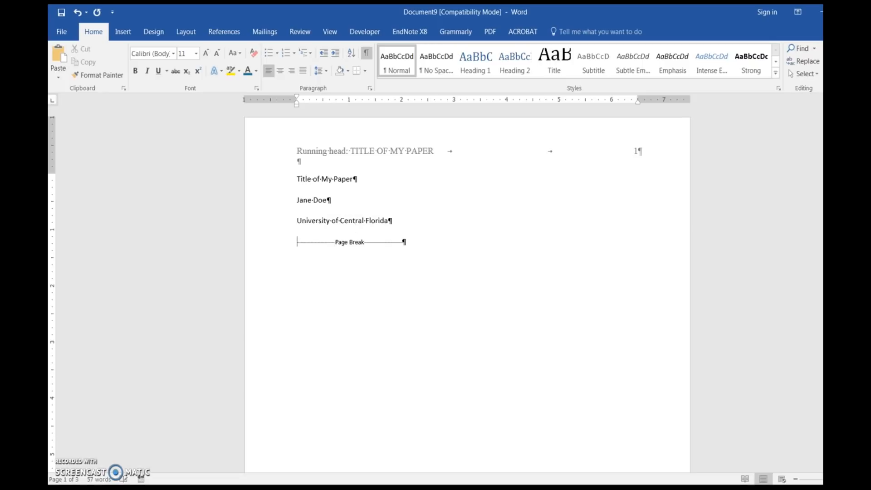
# Step: Set the three title-page lines to Times New Roman, 12 pt, and center them
pyautogui.click(279, 181)
pyautogui.keyDown('shift'); pyautogui.click(278, 222); pyautogui.keyUp('shift')
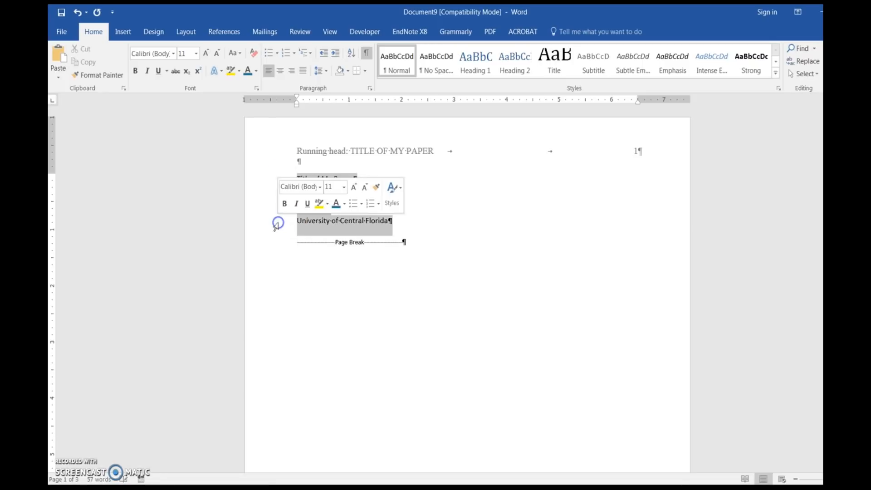
pyautogui.click(319, 187)
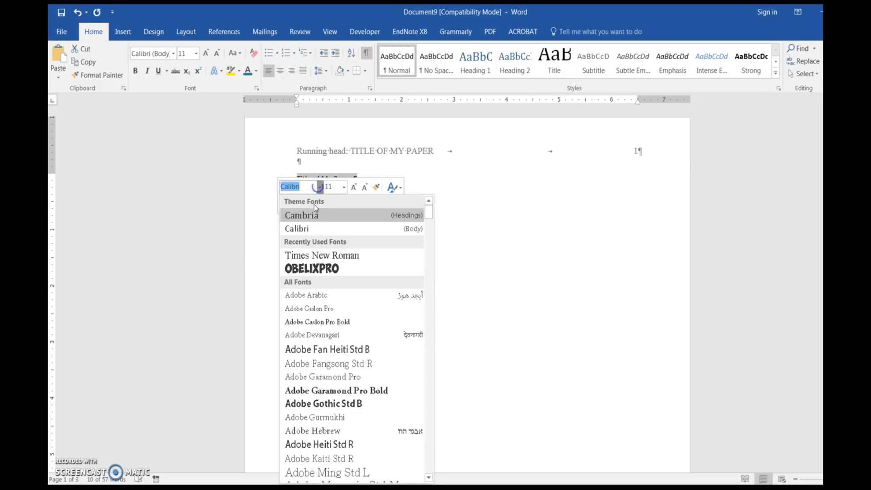
pyautogui.click(307, 255)
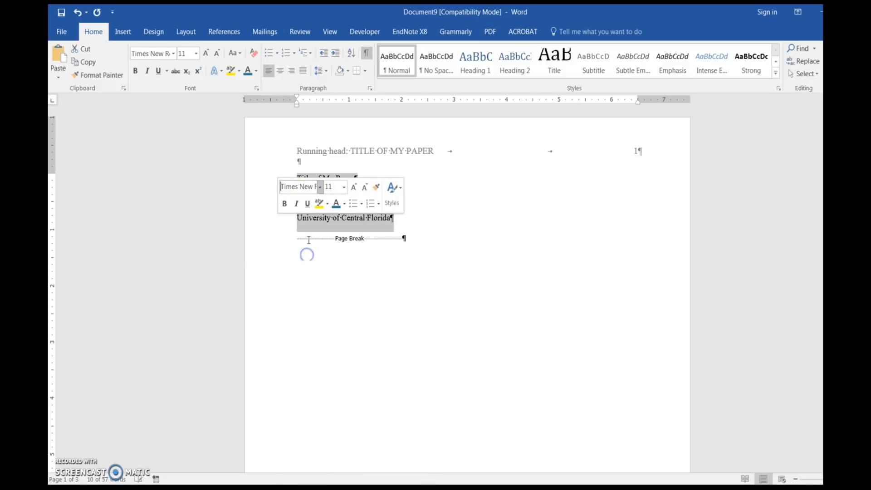
pyautogui.click(344, 187)
pyautogui.click(335, 246)
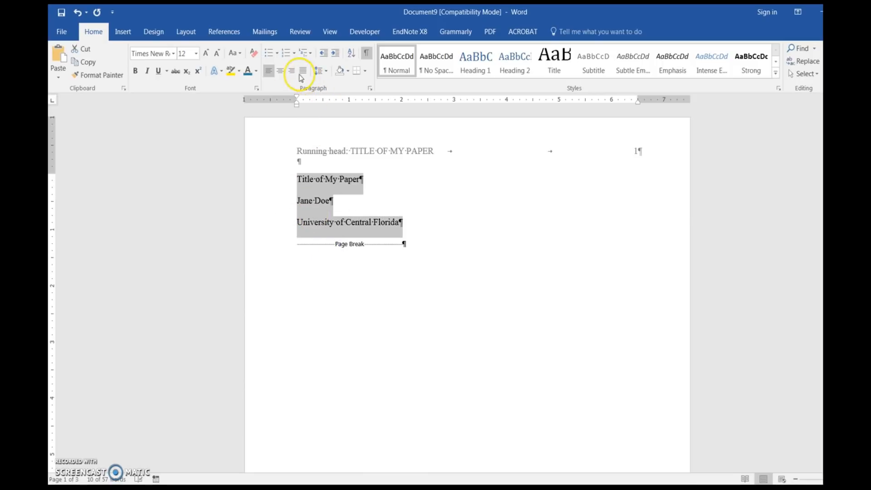
pyautogui.click(281, 71)
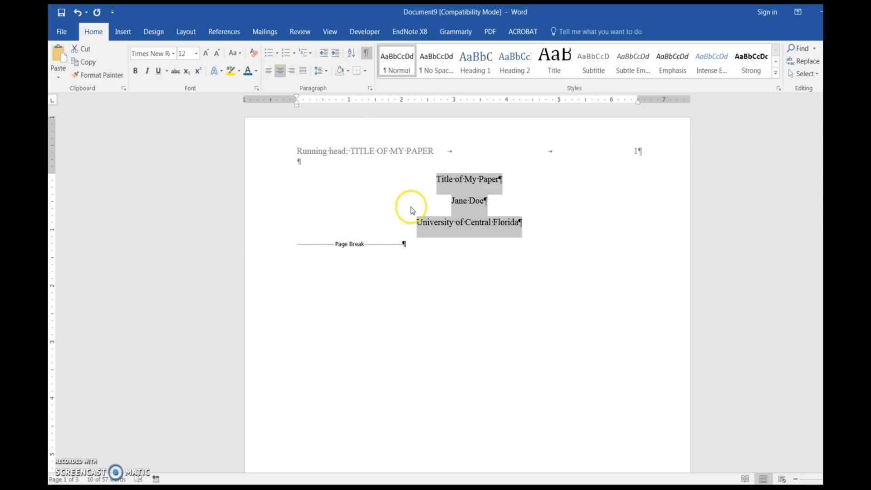
pyautogui.click(436, 180)
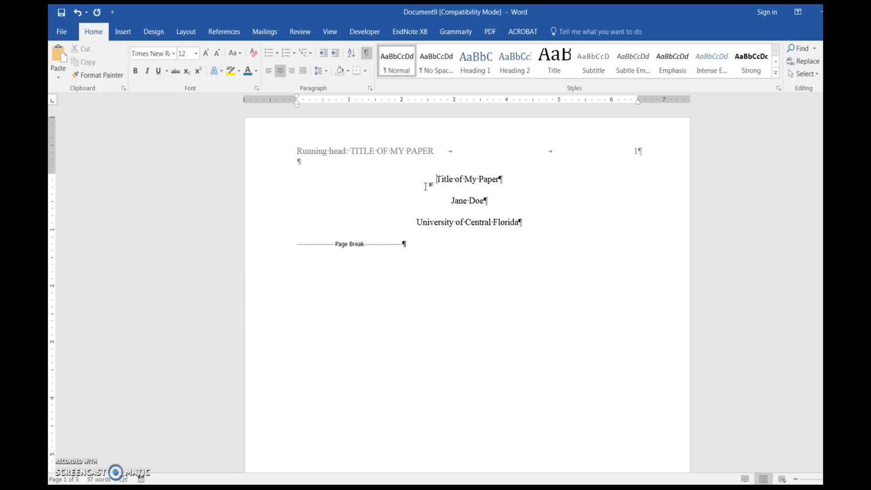
pyautogui.press('Return')
pyautogui.press('Return')
pyautogui.press('Return')
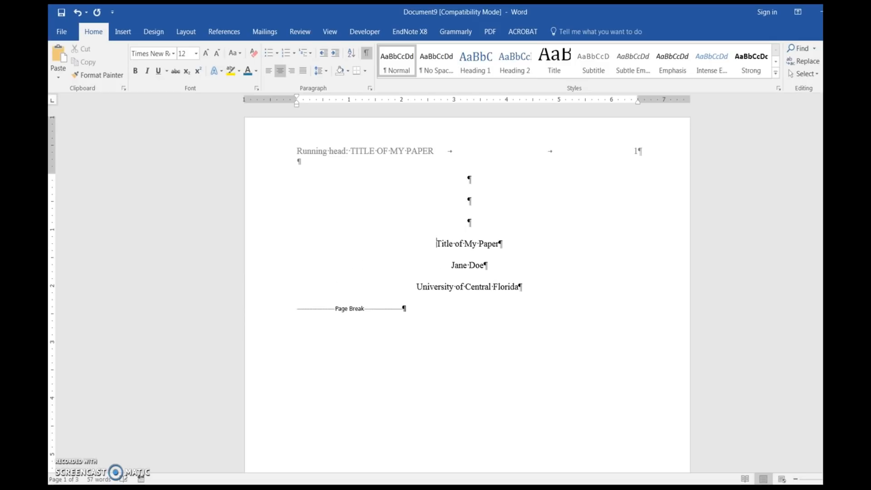
pyautogui.press('BackSpace')
pyautogui.press('BackSpace')
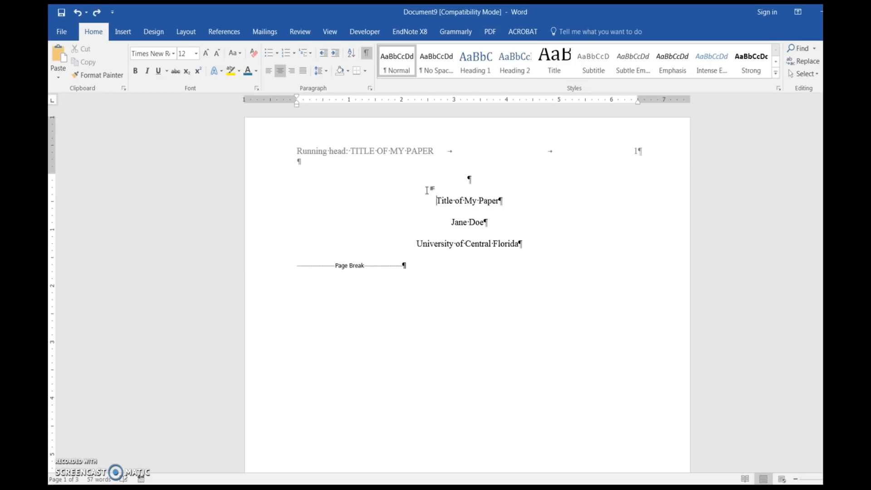
pyautogui.press('BackSpace')
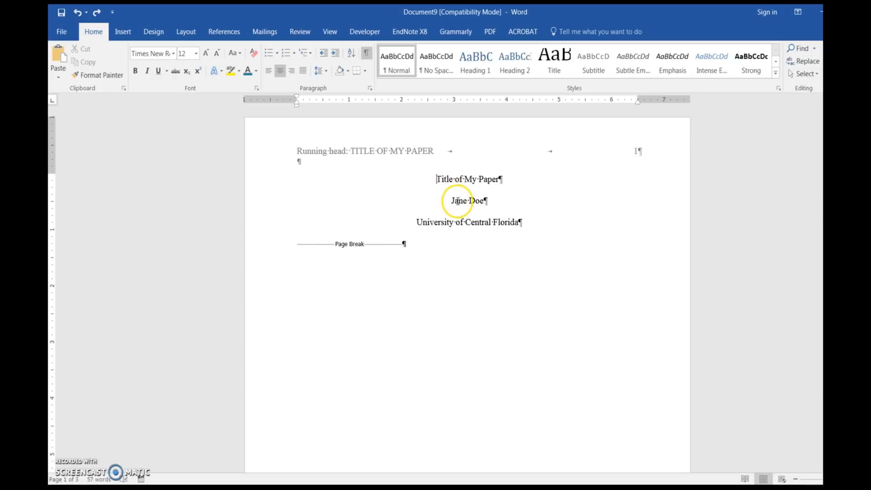
# Step: Add 144 pt of spacing before the title line to move the title block down page 1
pyautogui.click(370, 92)
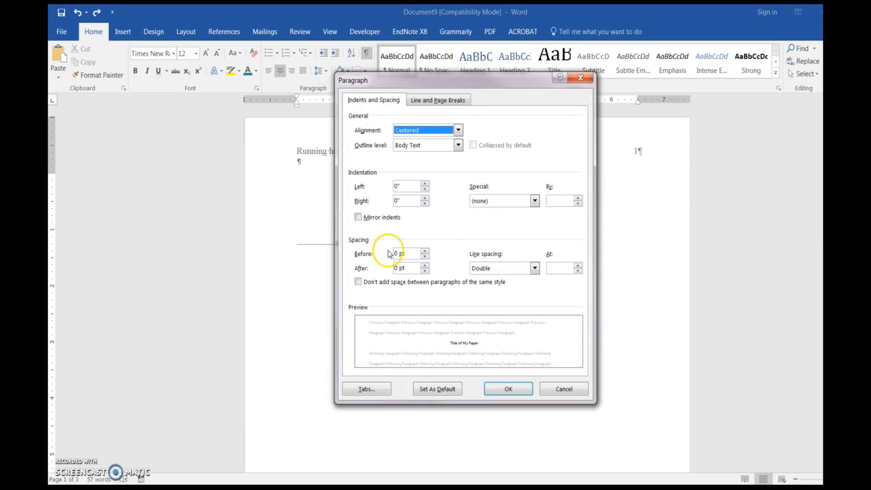
pyautogui.click(395, 253)
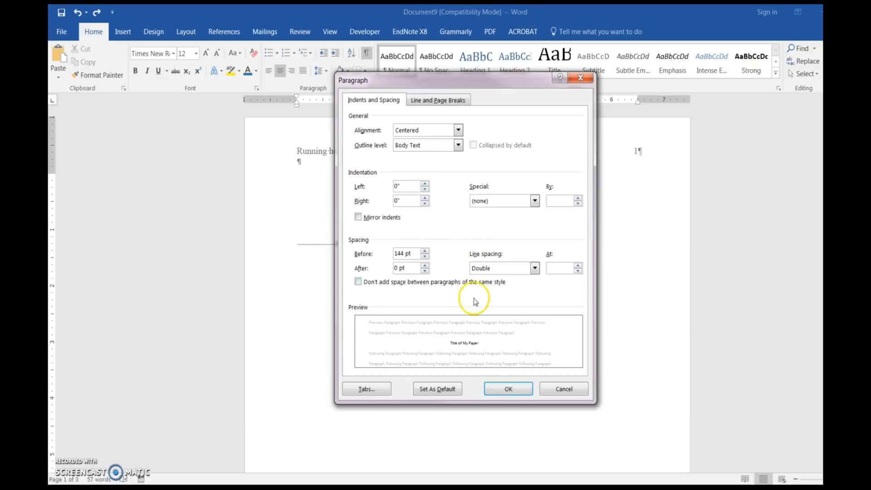
pyautogui.click(497, 389)
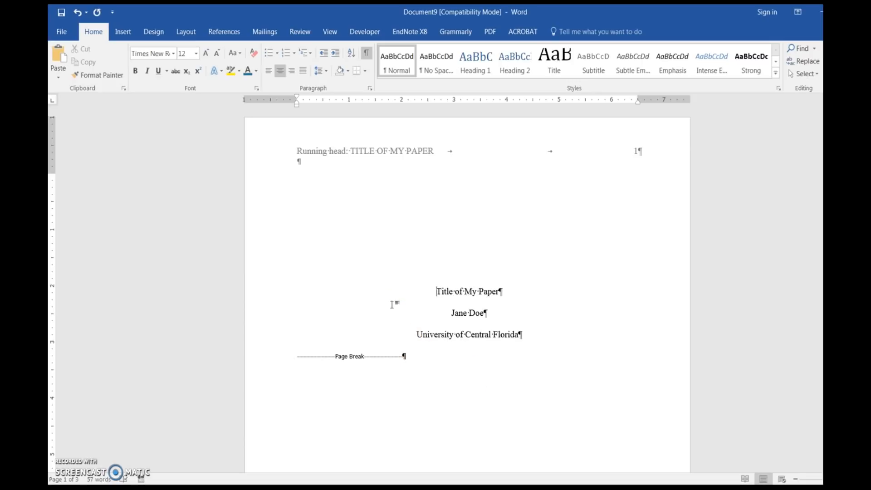
# Step: Hide the formatting marks and review the title page, body page and references page
pyautogui.click(367, 54)
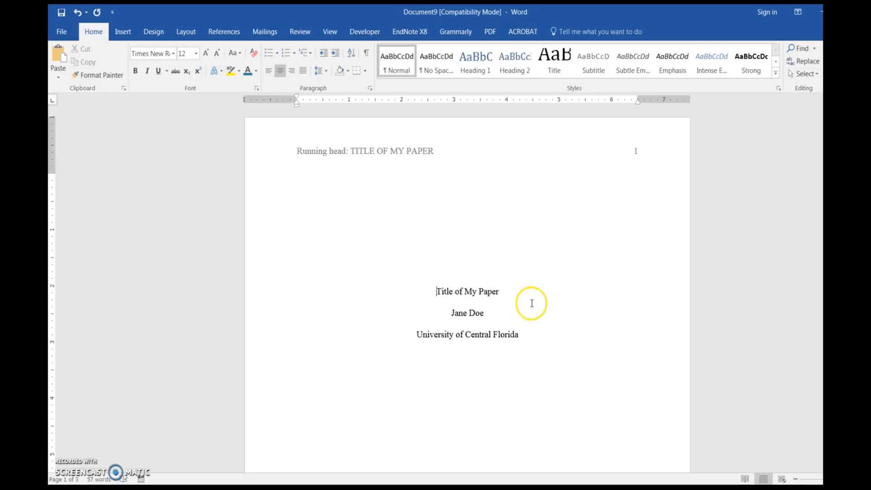
pyautogui.scroll(-12, 533, 325)
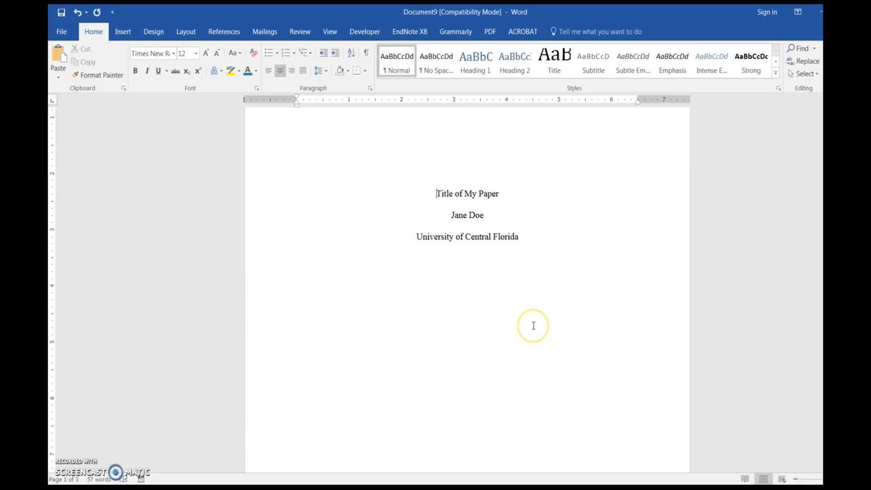
pyautogui.scroll(-5, 533, 327)
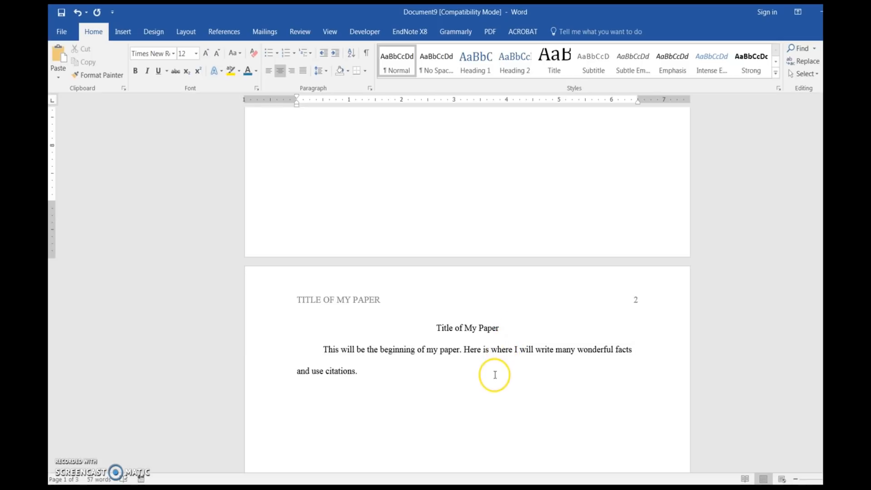
pyautogui.scroll(-8, 496, 374)
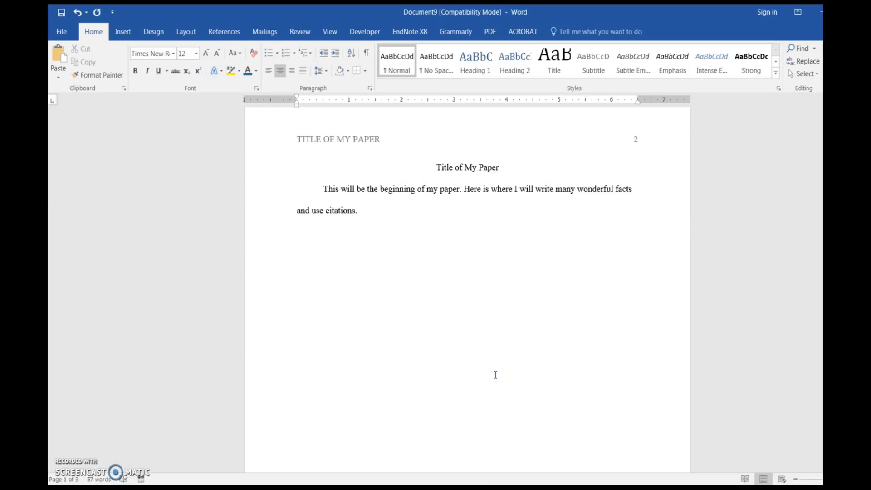
pyautogui.scroll(-6, 495, 374)
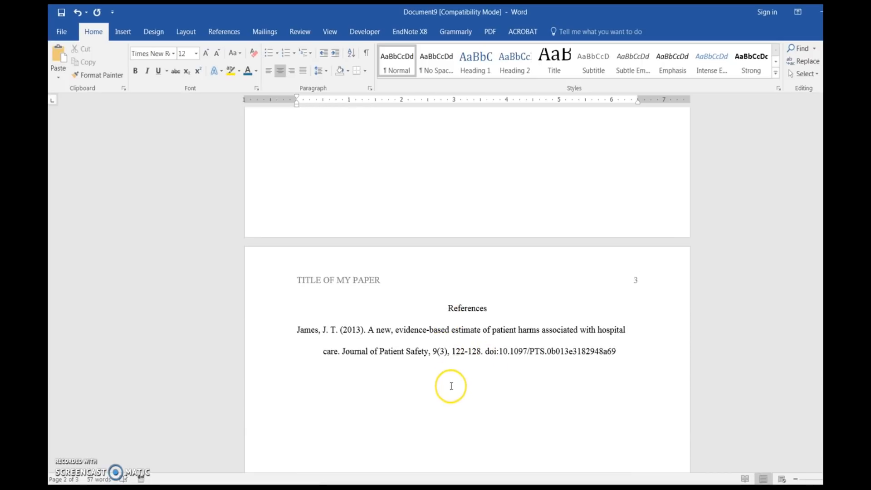
pyautogui.scroll(10, 452, 385)
pyautogui.scroll(6, 449, 382)
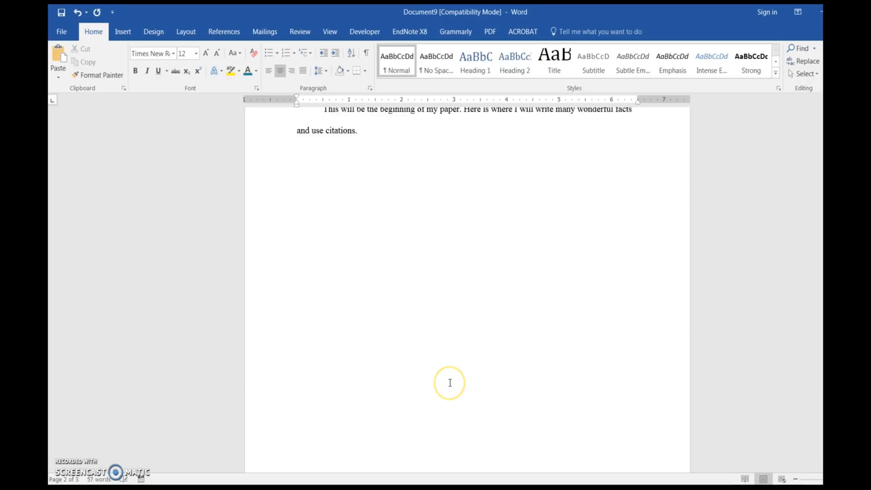